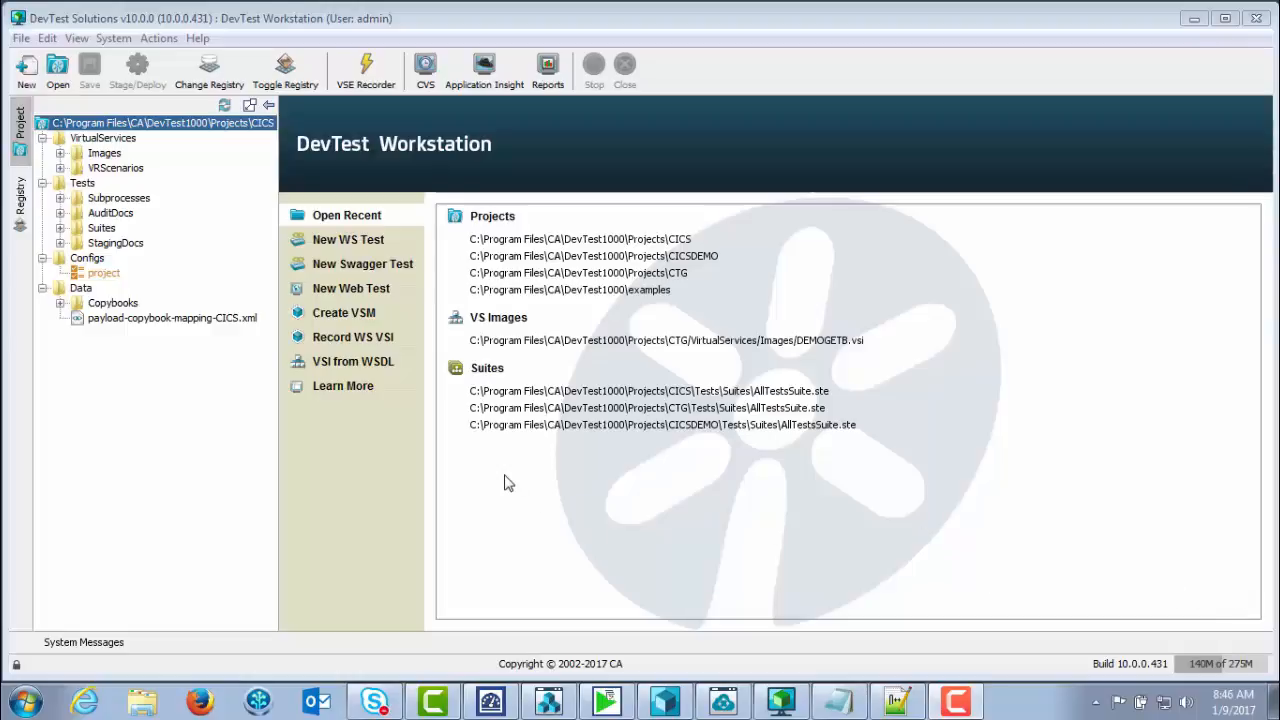
Review the DEMOGETB.txt copybook from the project's Copybooks folder in Notepad, return to DevTest Workstation and collapse the folder
left_click(60, 306)
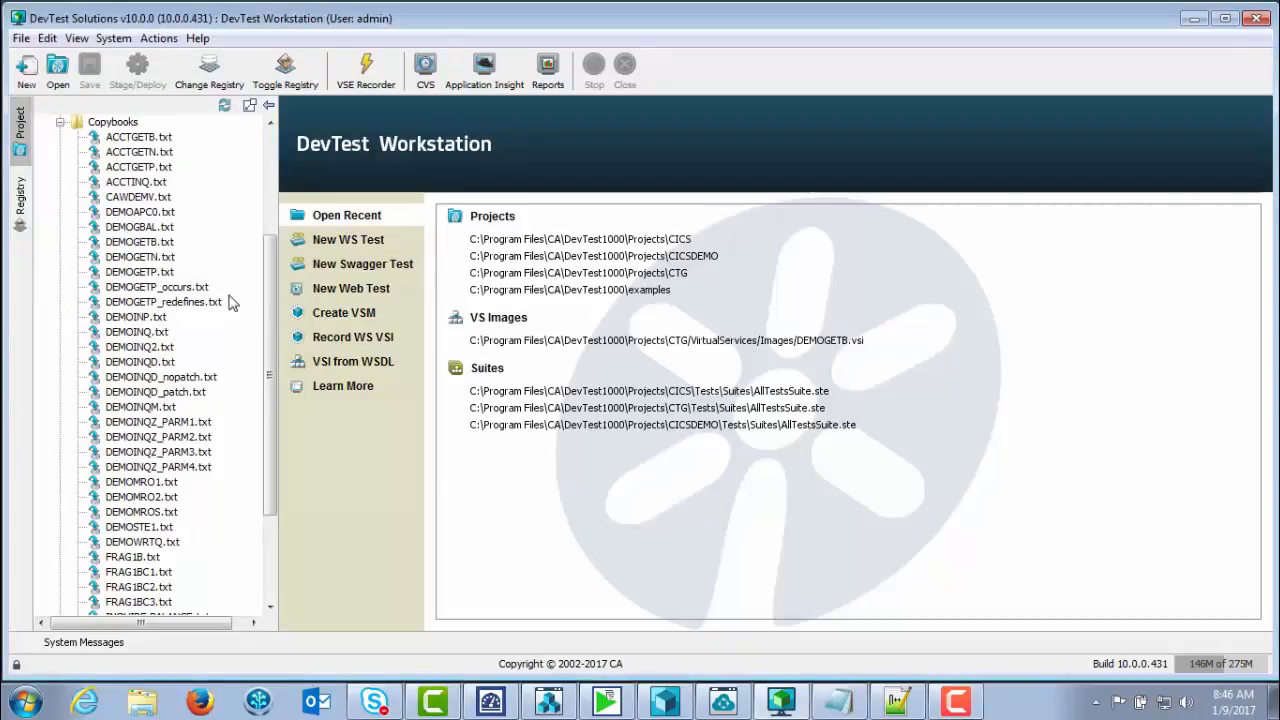
scroll(272, 250, "up", 3)
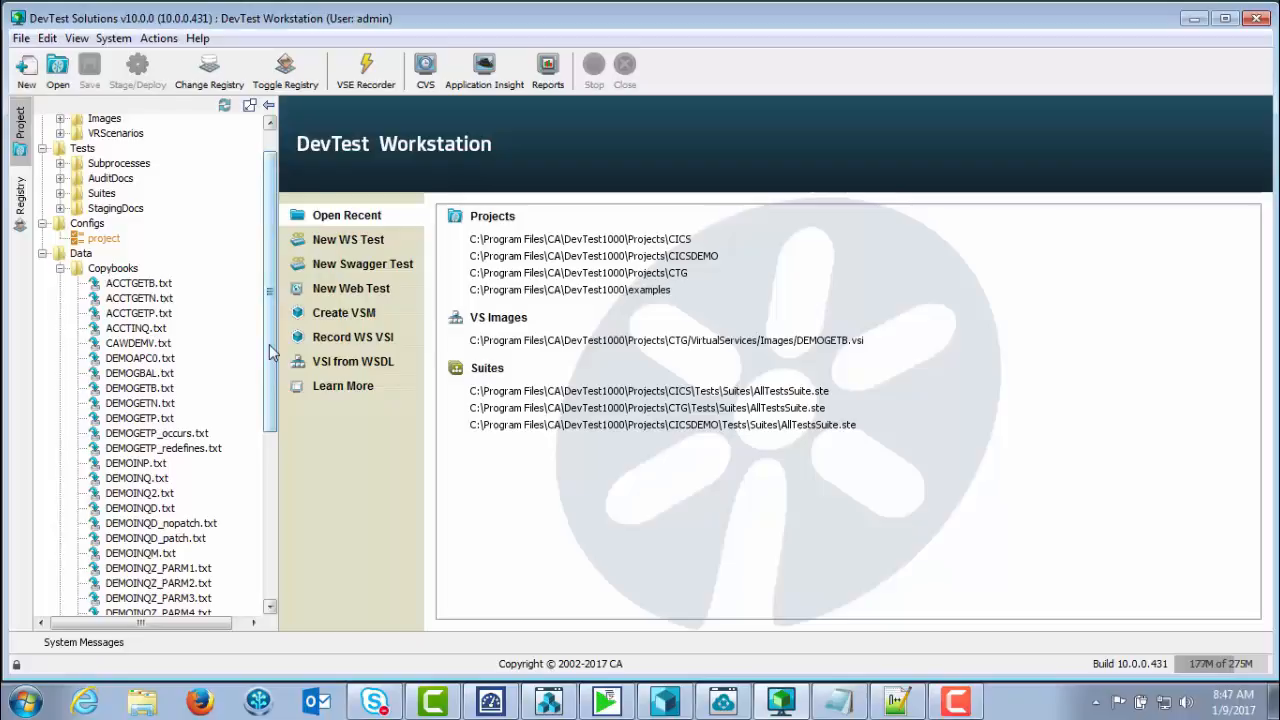
left_click(146, 391)
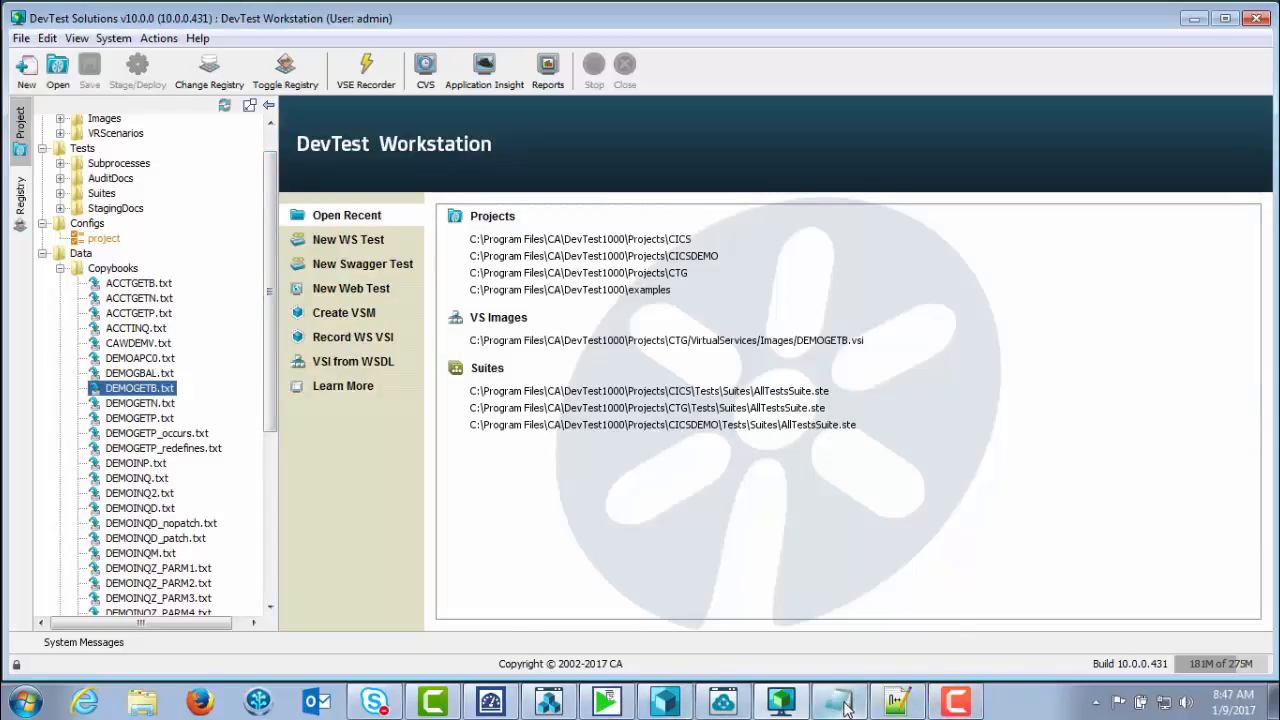
left_click(845, 668)
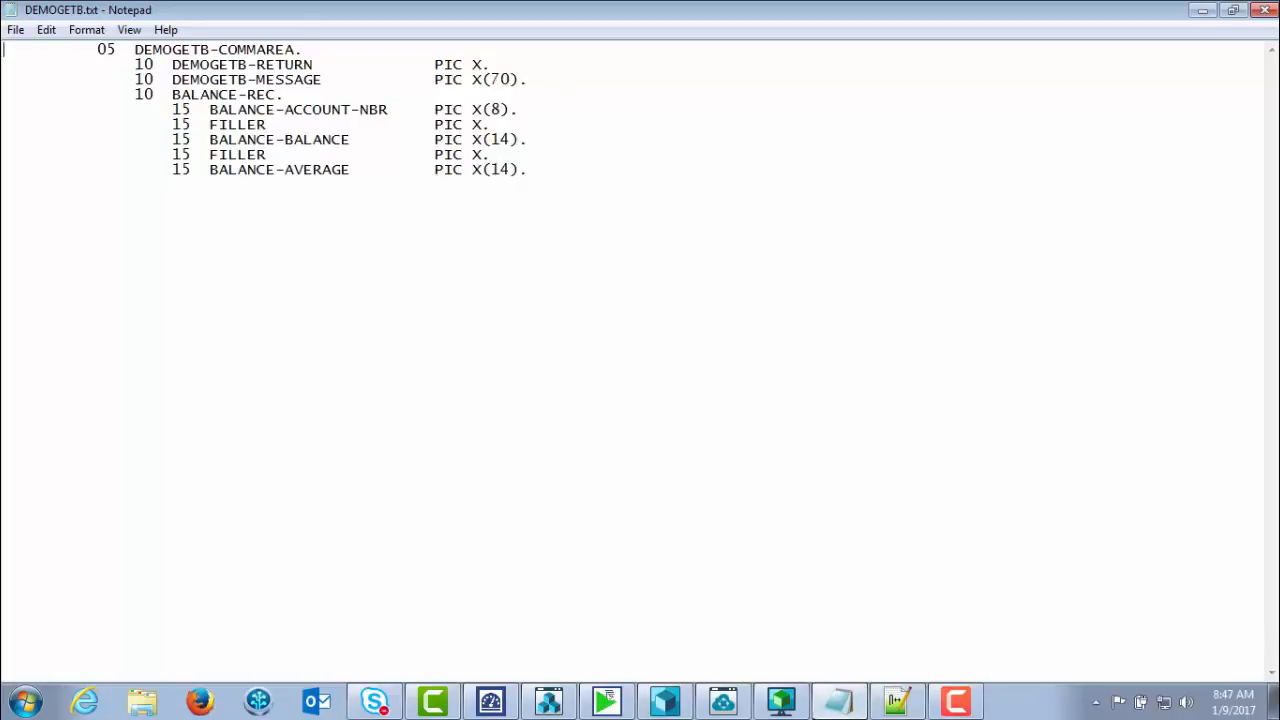
left_click(795, 705)
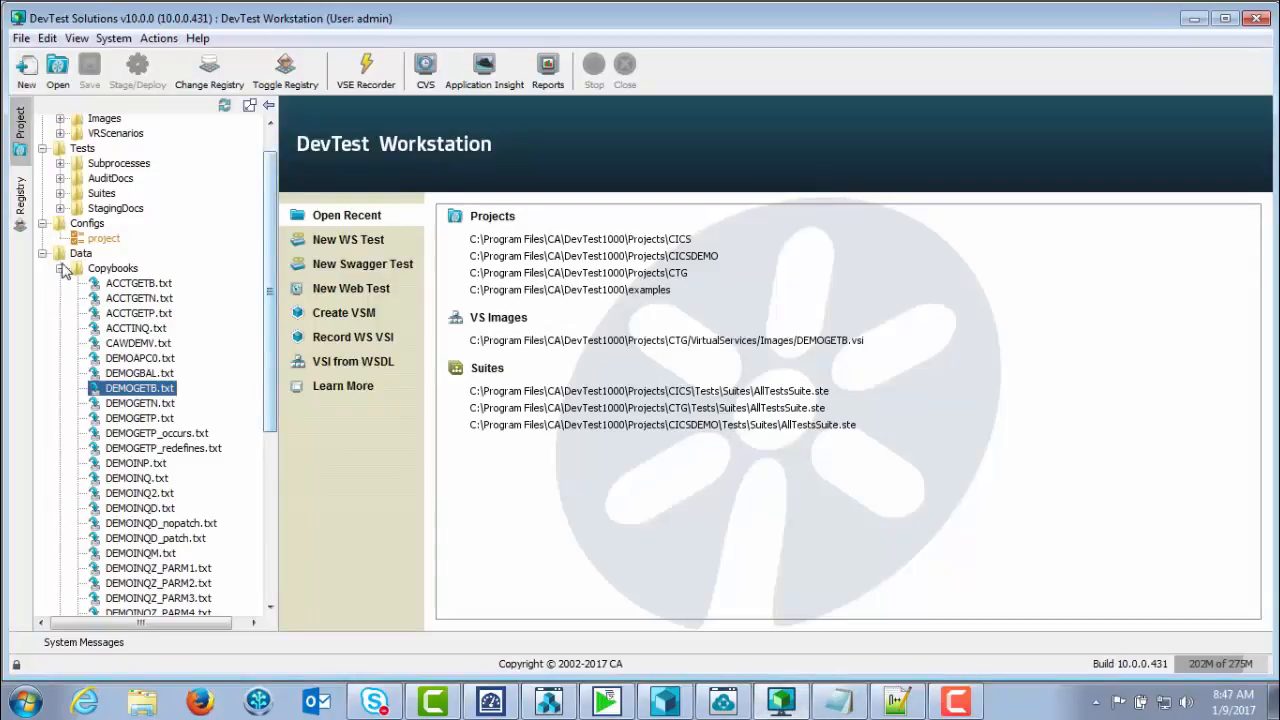
left_click(61, 269)
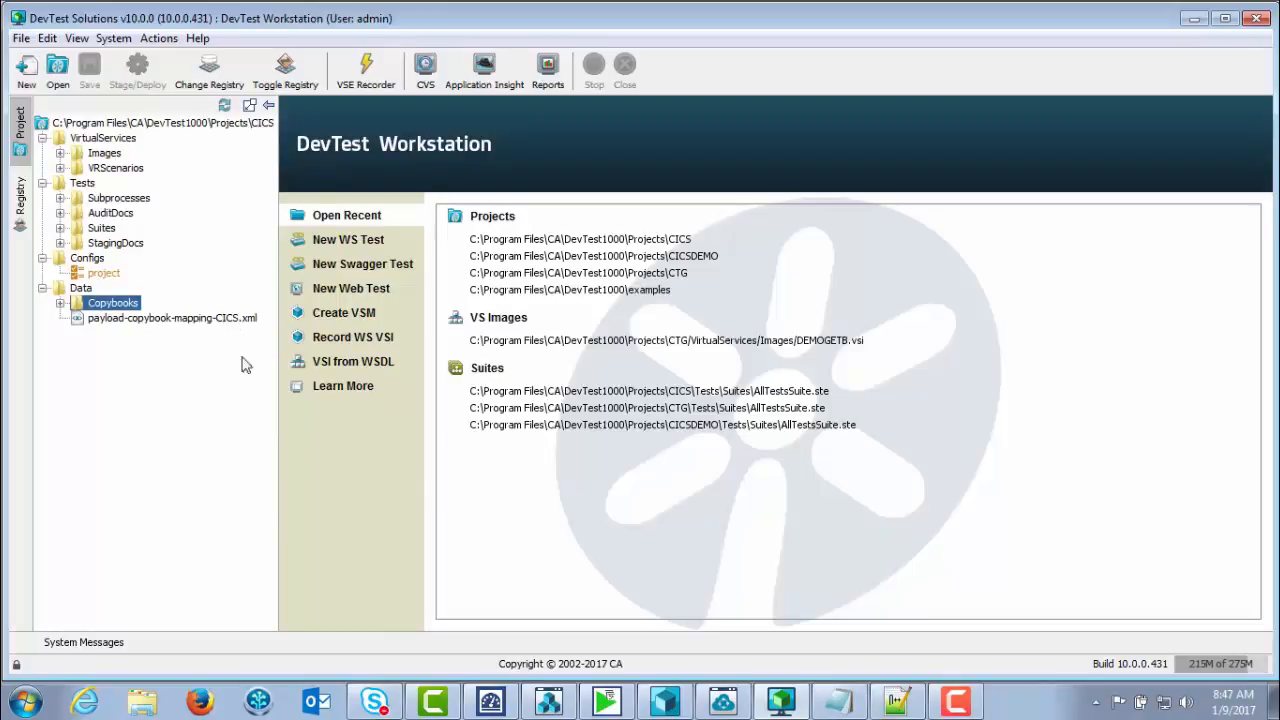
In Notepad++, examine the DEMOGETB request and response entries in payload-copybook-mapping-CICS.xml, including their copybook, key and value settings
left_click(898, 703)
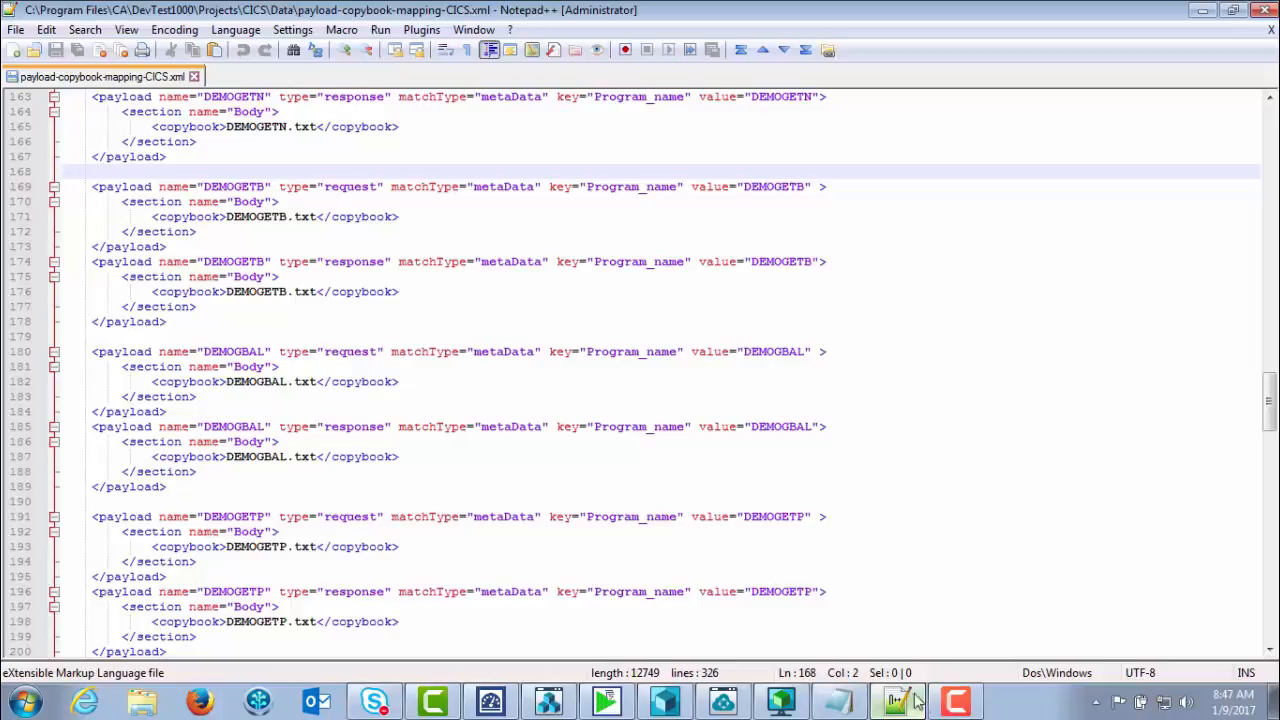
left_click_drag(203, 186, 264, 188)
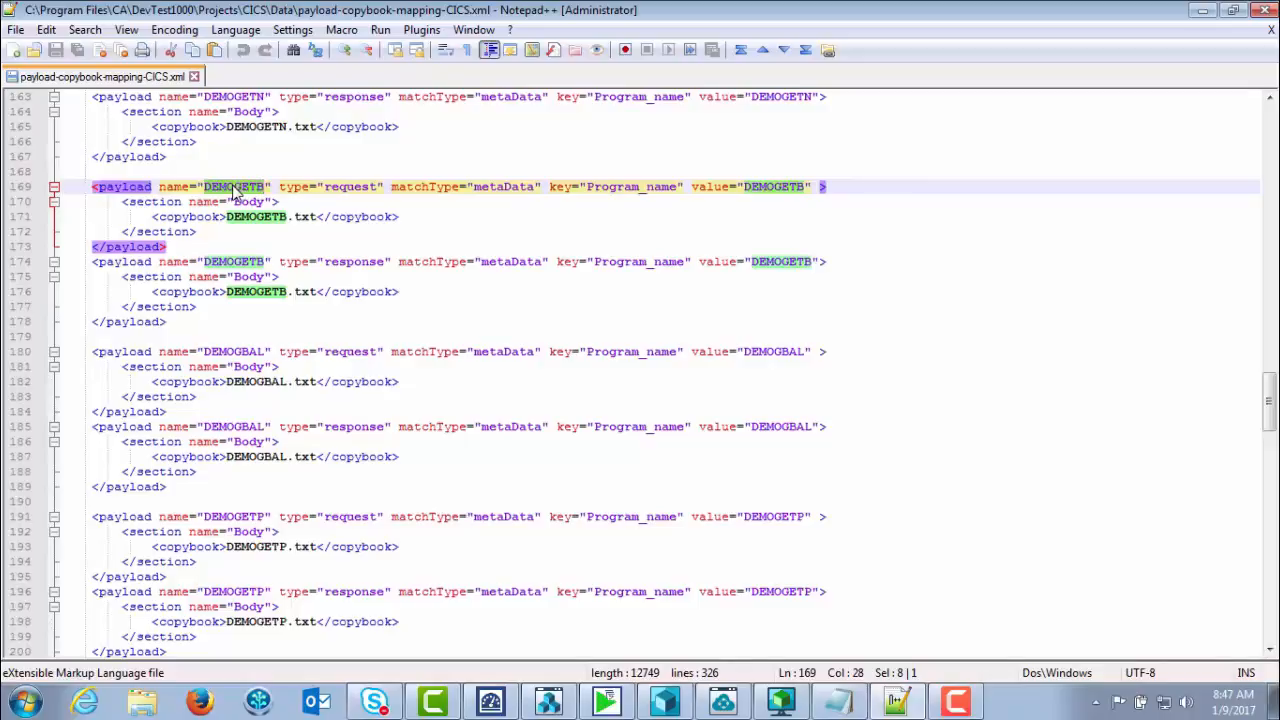
left_click_drag(322, 187, 377, 187)
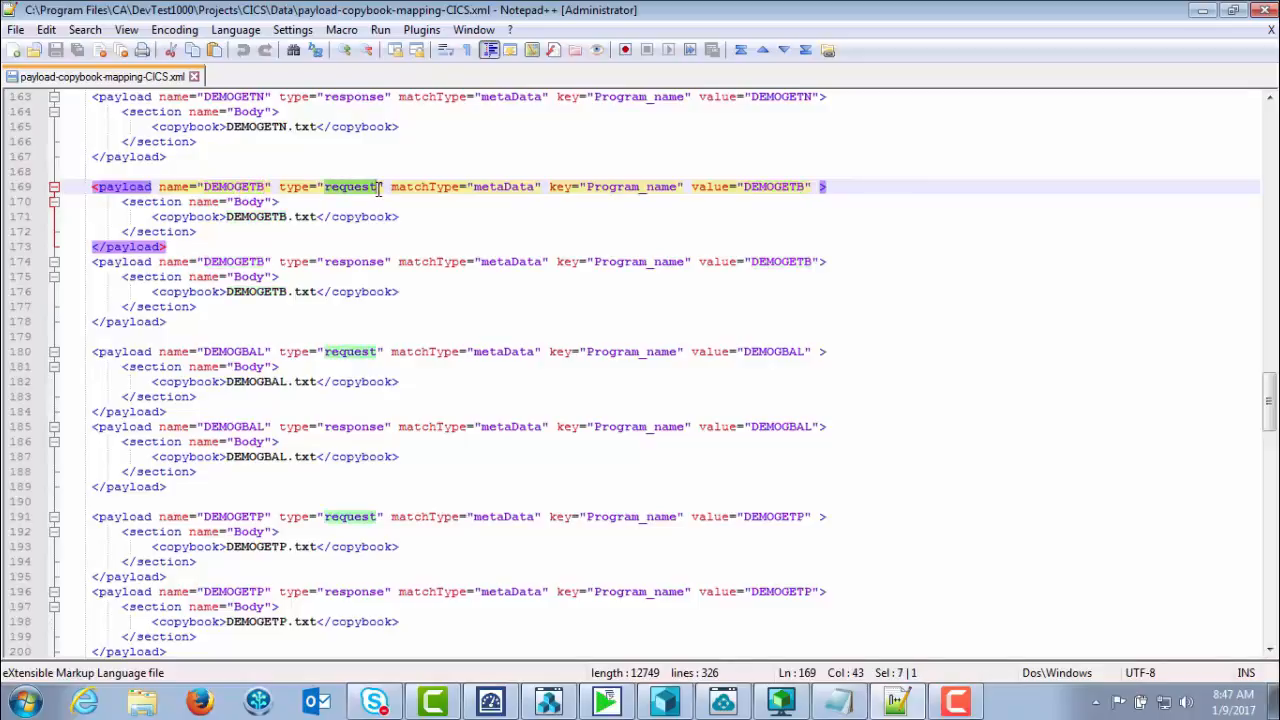
left_click_drag(322, 262, 385, 263)
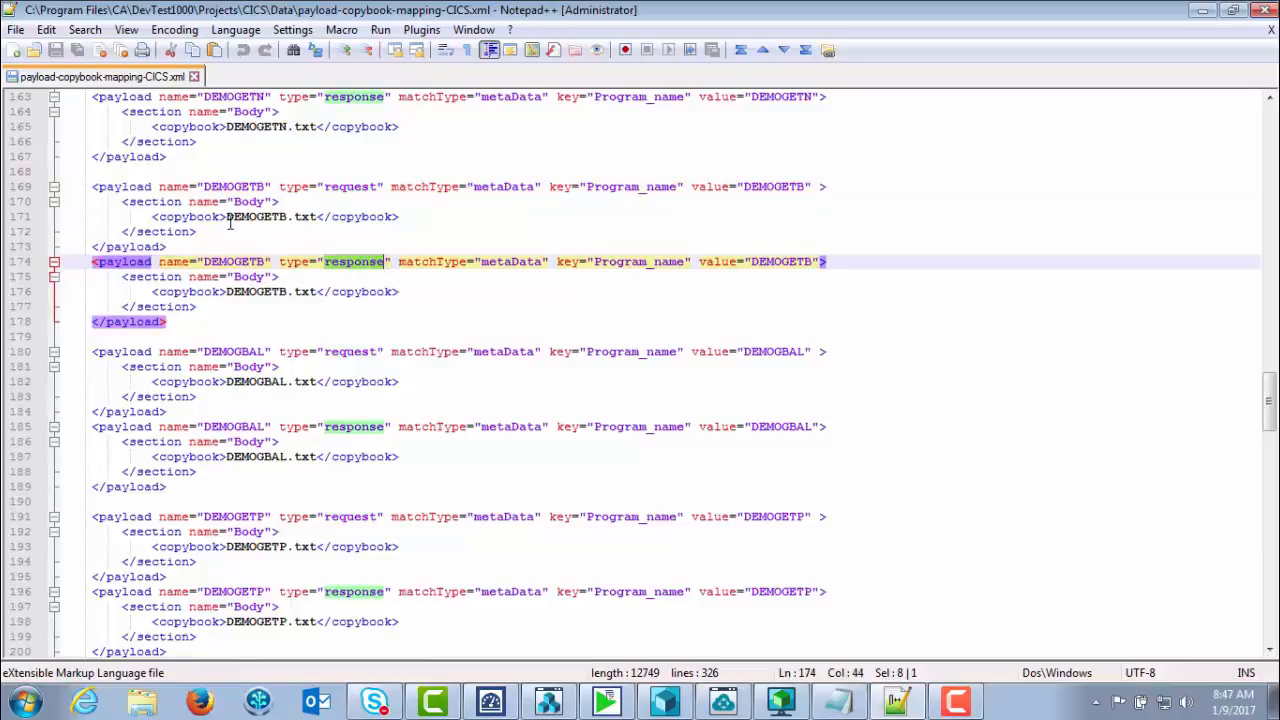
left_click_drag(227, 217, 315, 218)
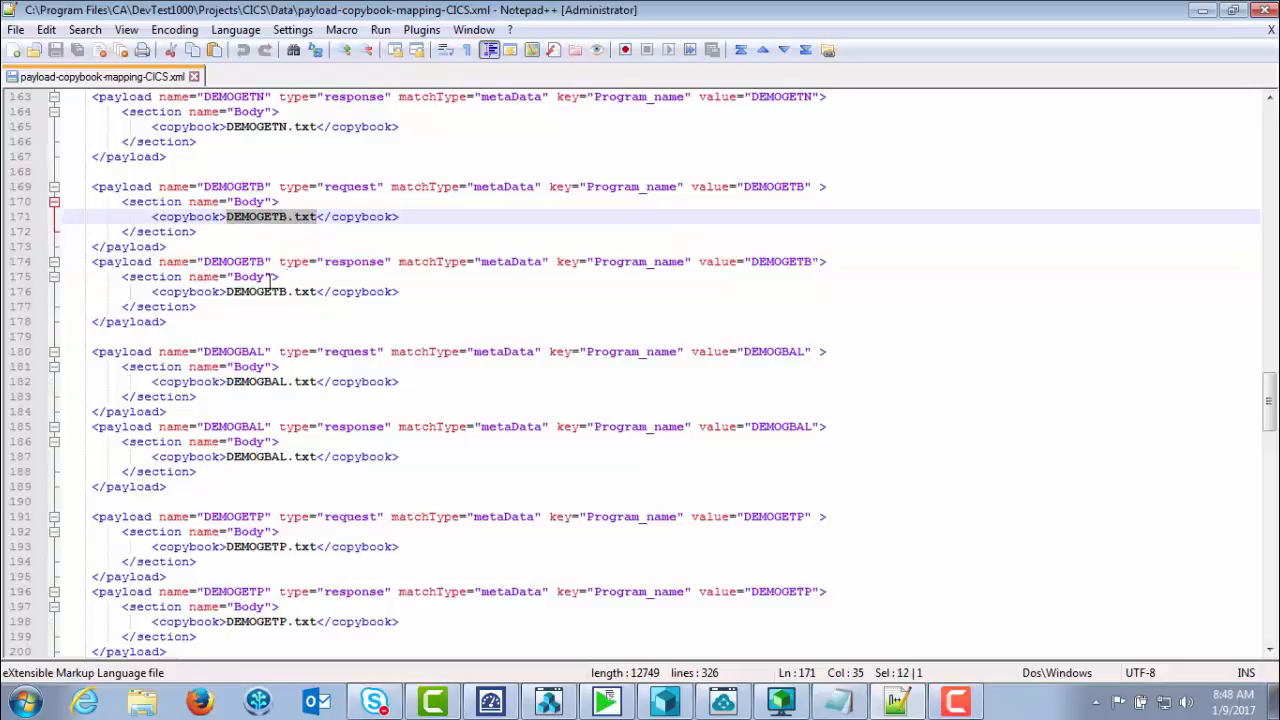
left_click_drag(226, 293, 316, 294)
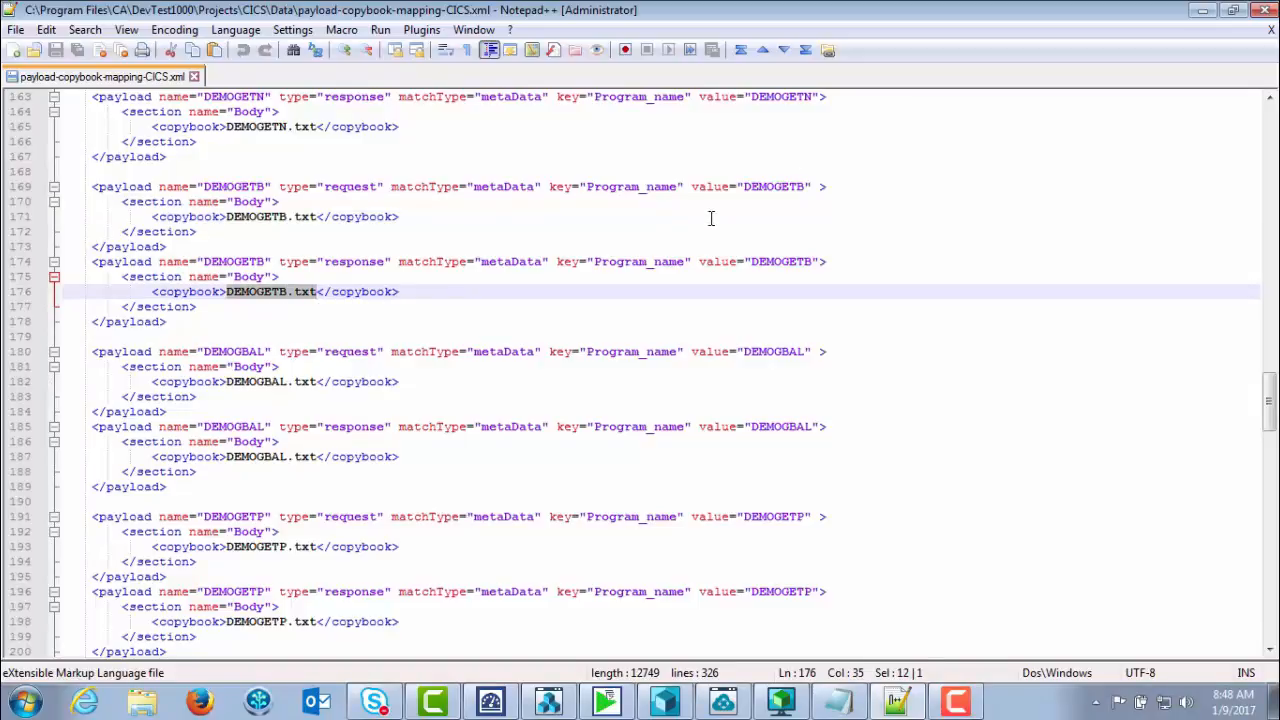
left_click_drag(472, 186, 683, 190)
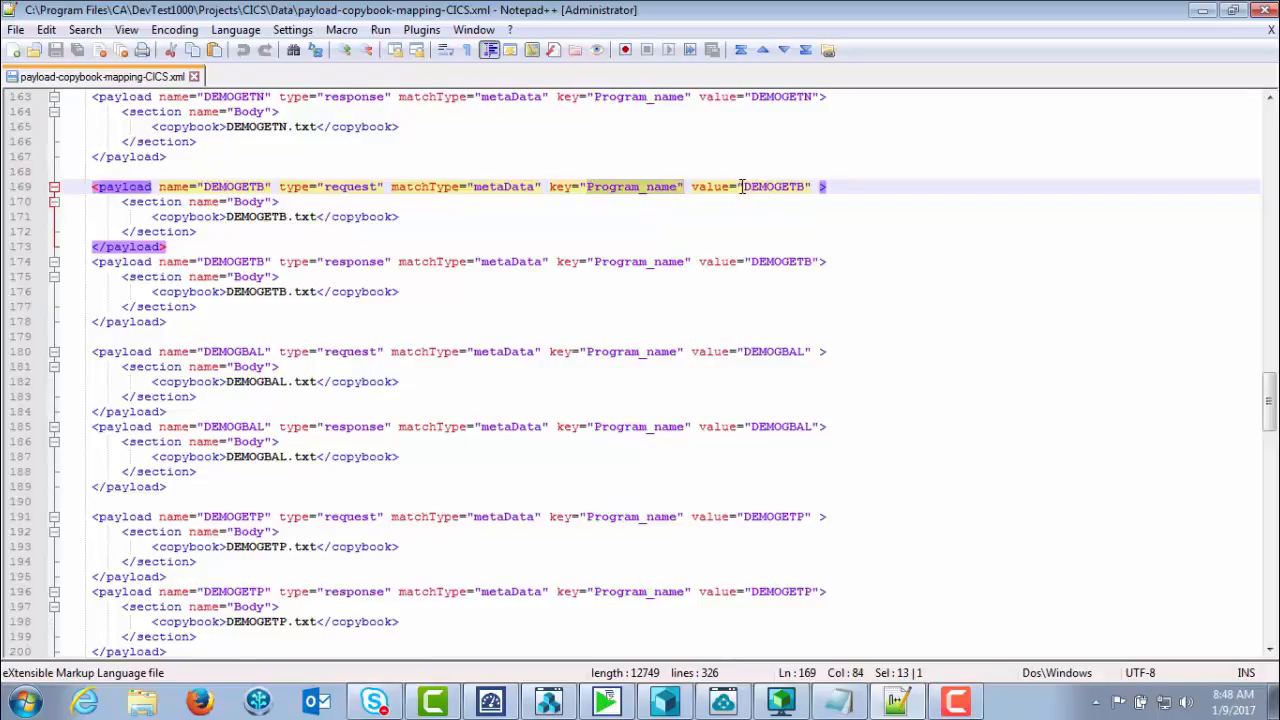
left_click_drag(744, 186, 804, 190)
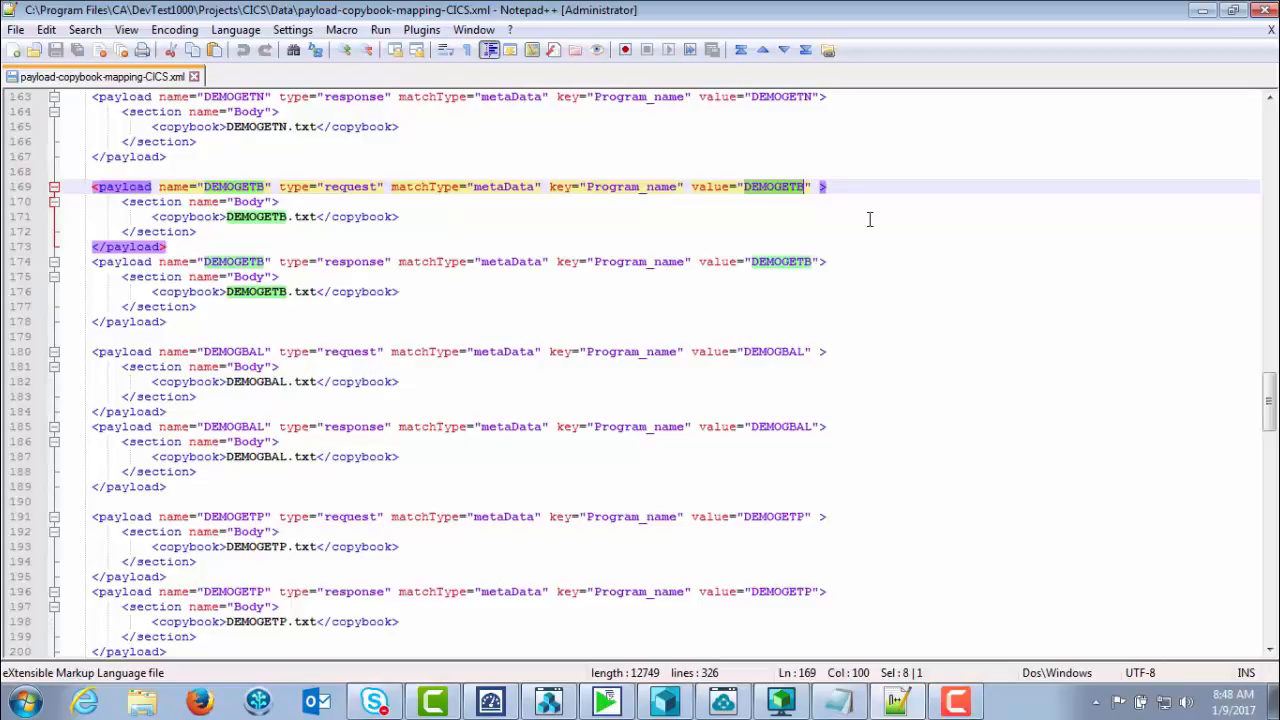
Switch back to DevTest Workstation, collapse the Data folder, and start a VSE recording with the image file named DEMOGETB.vsi
left_click(775, 696)
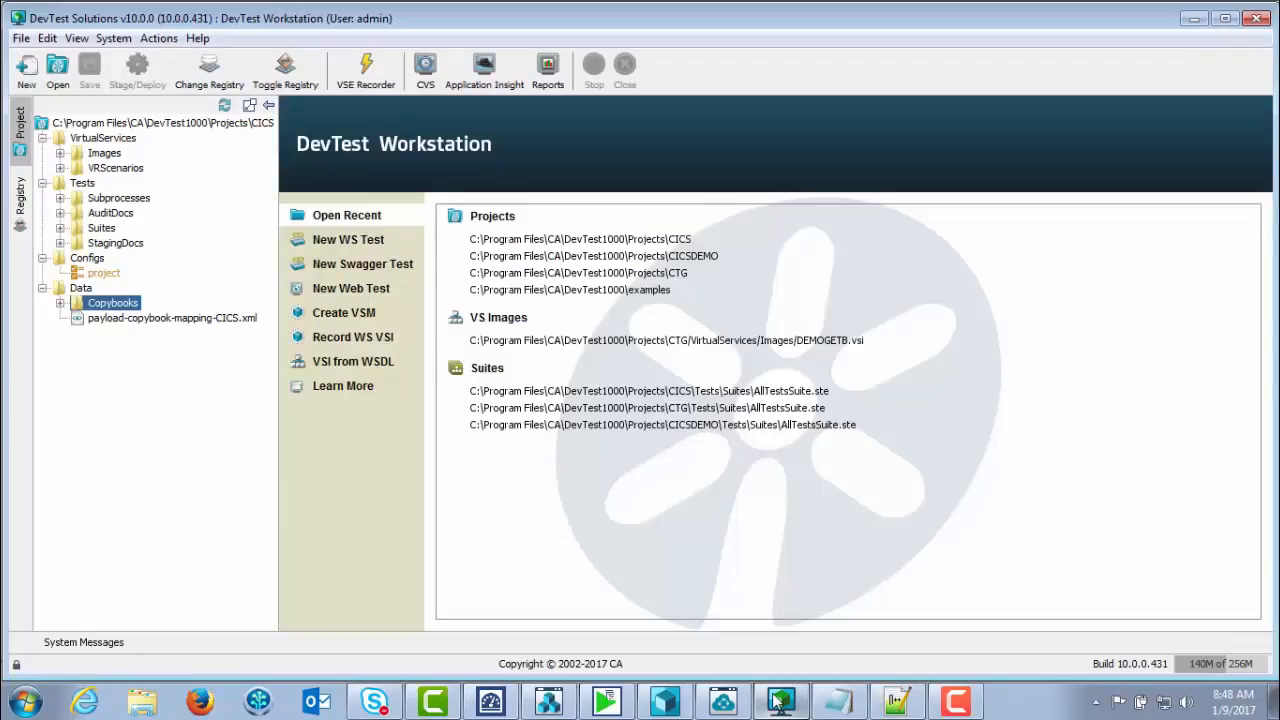
left_click(42, 288)
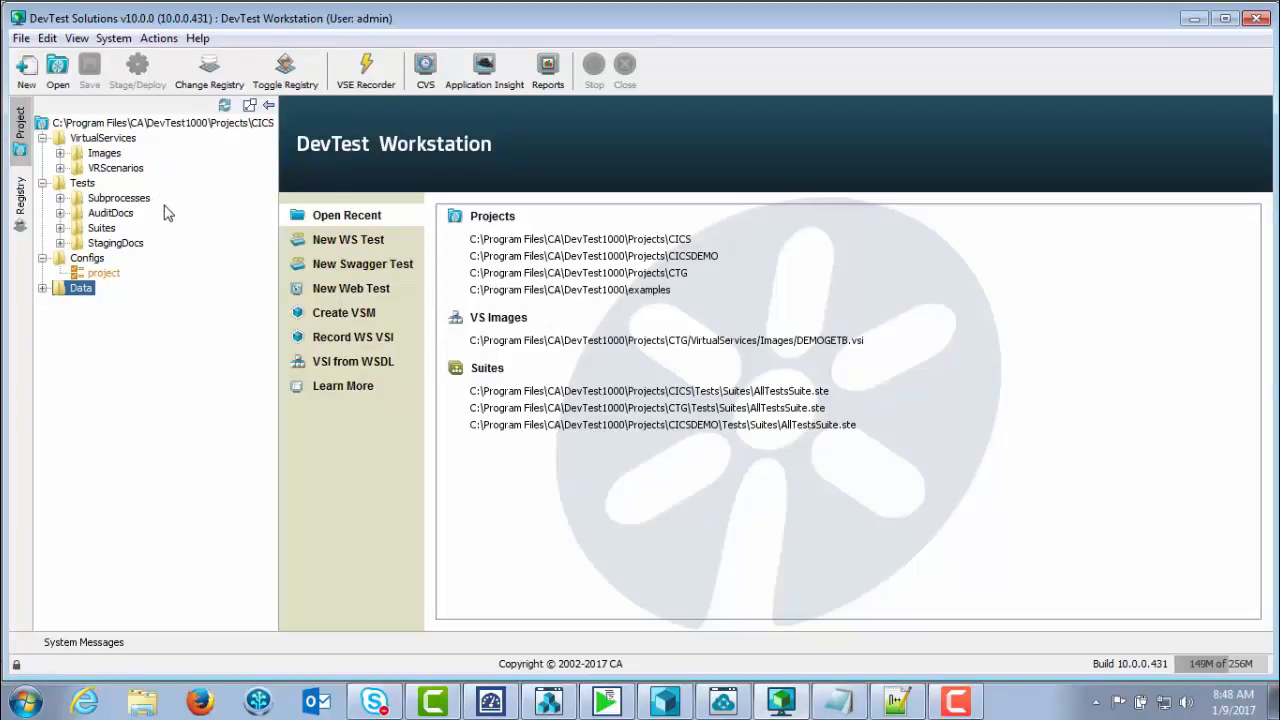
left_click(367, 76)
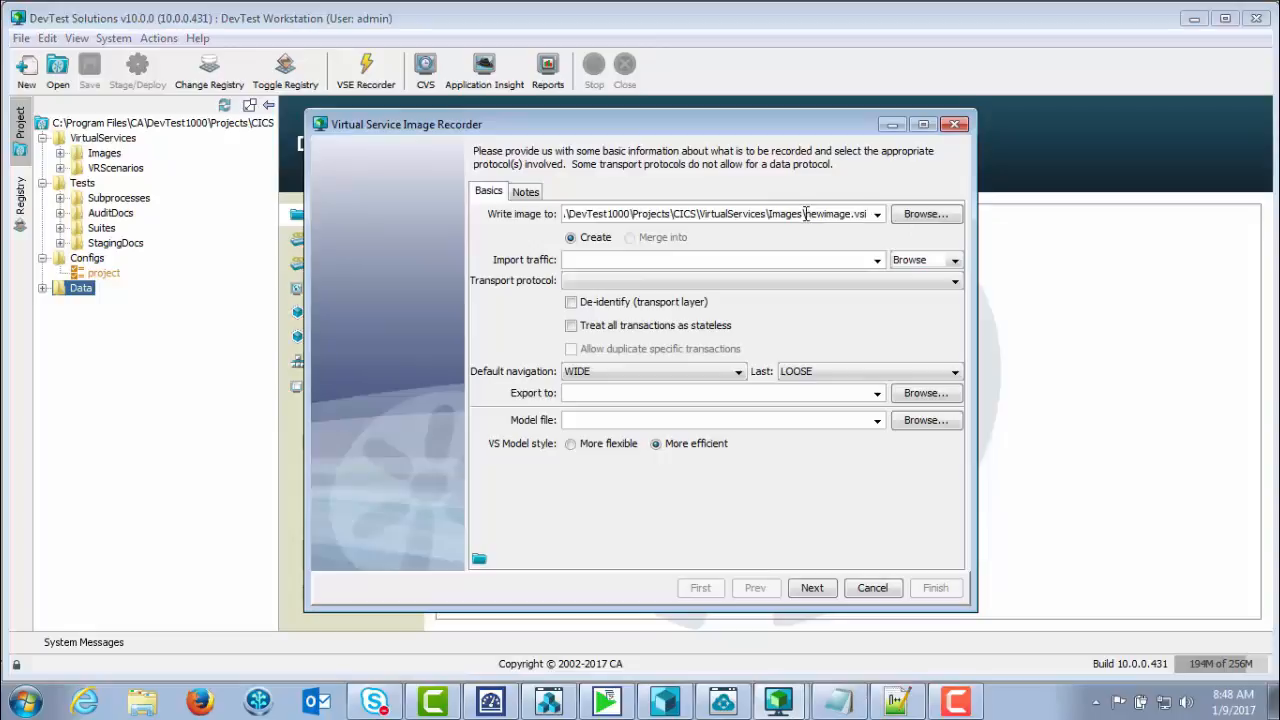
left_click_drag(805, 214, 851, 214)
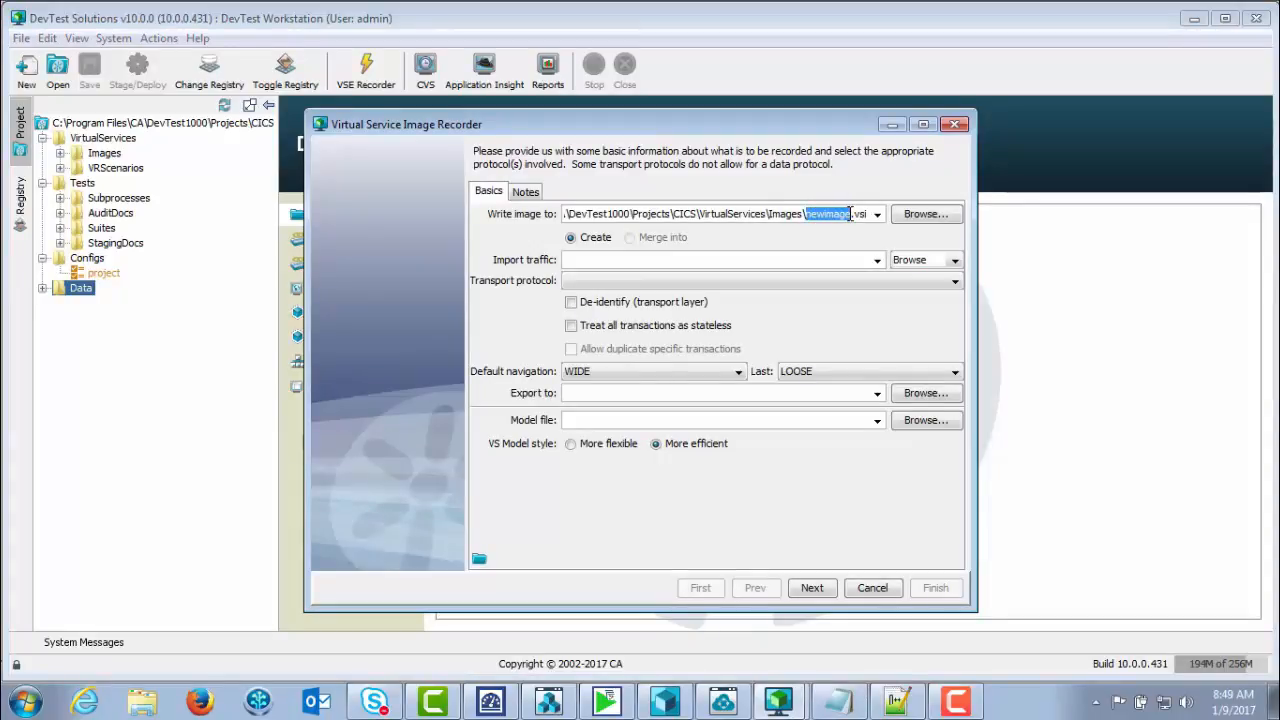
type("DEMOGETB")
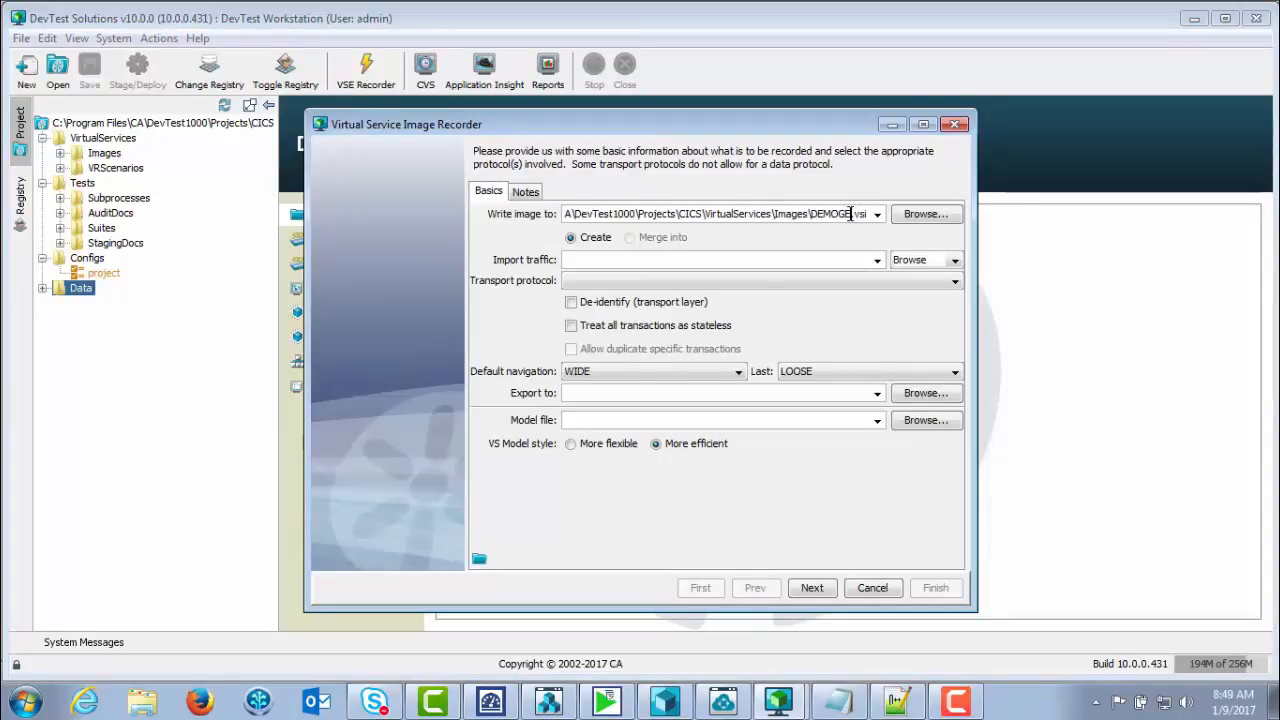
key("End")
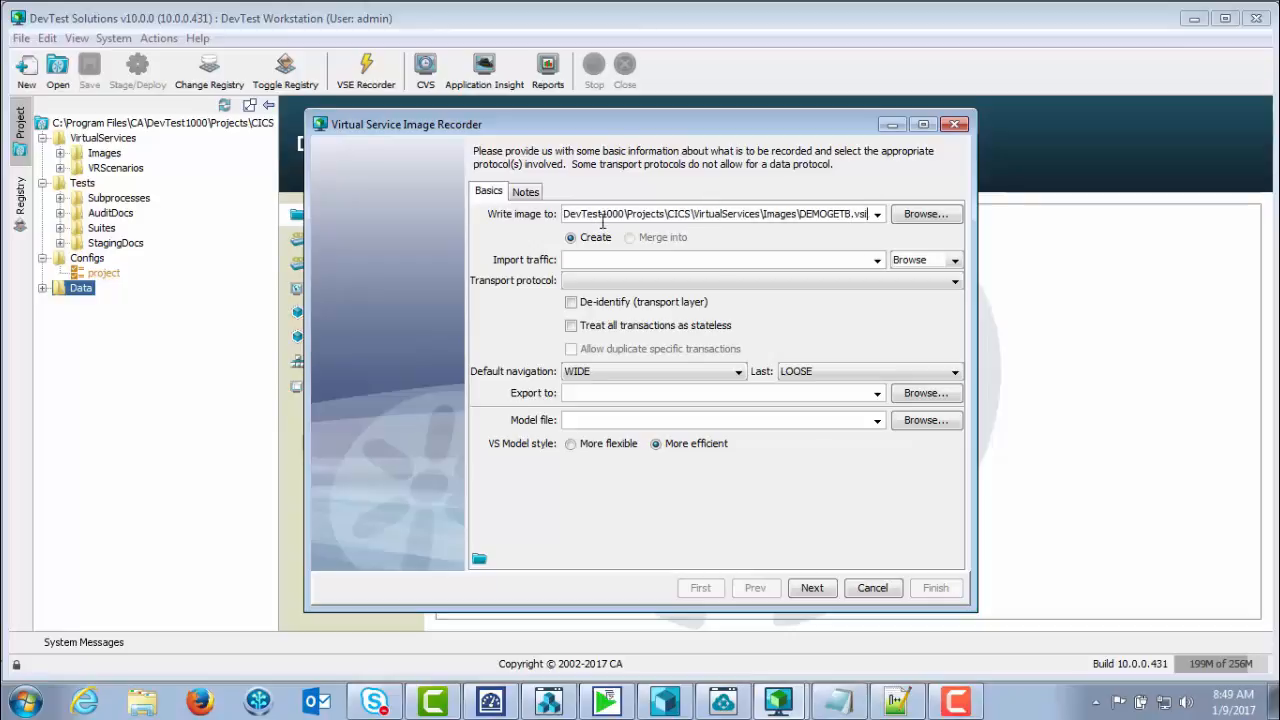
Copy the image path into the model file setting and change its extension to make it DEMOGETB.vsm
key("Home")
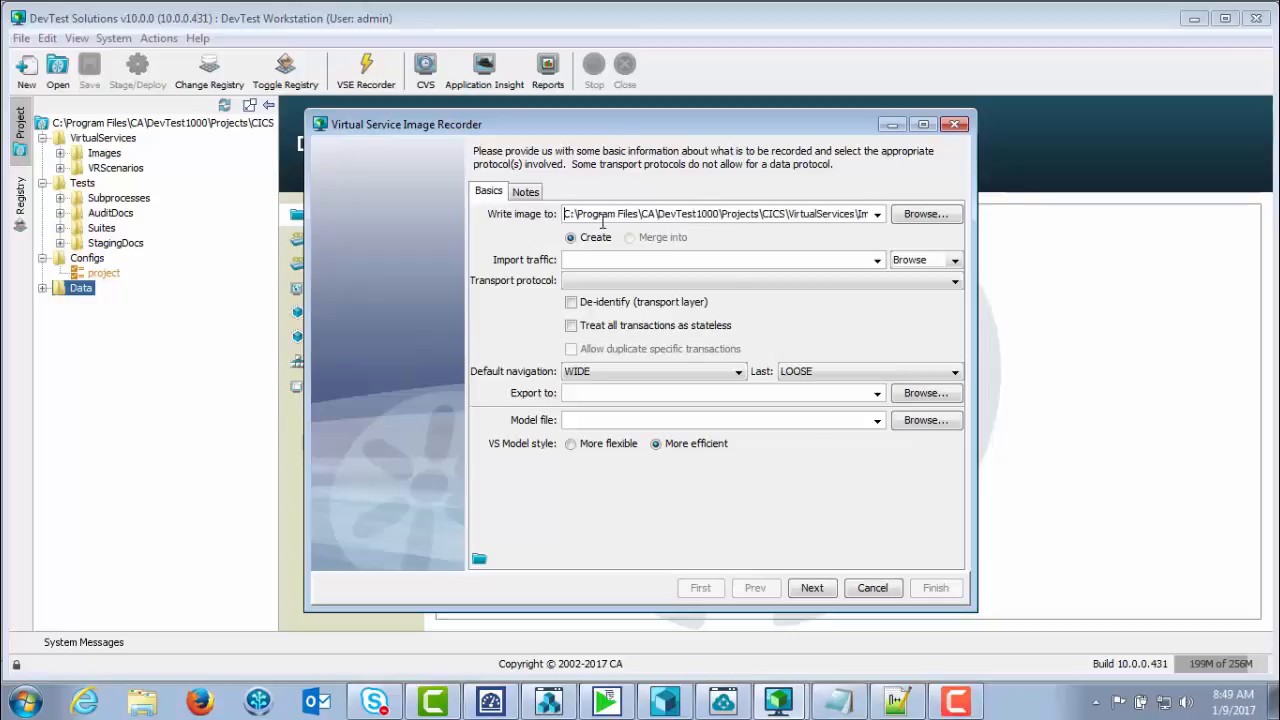
key("shift+End")
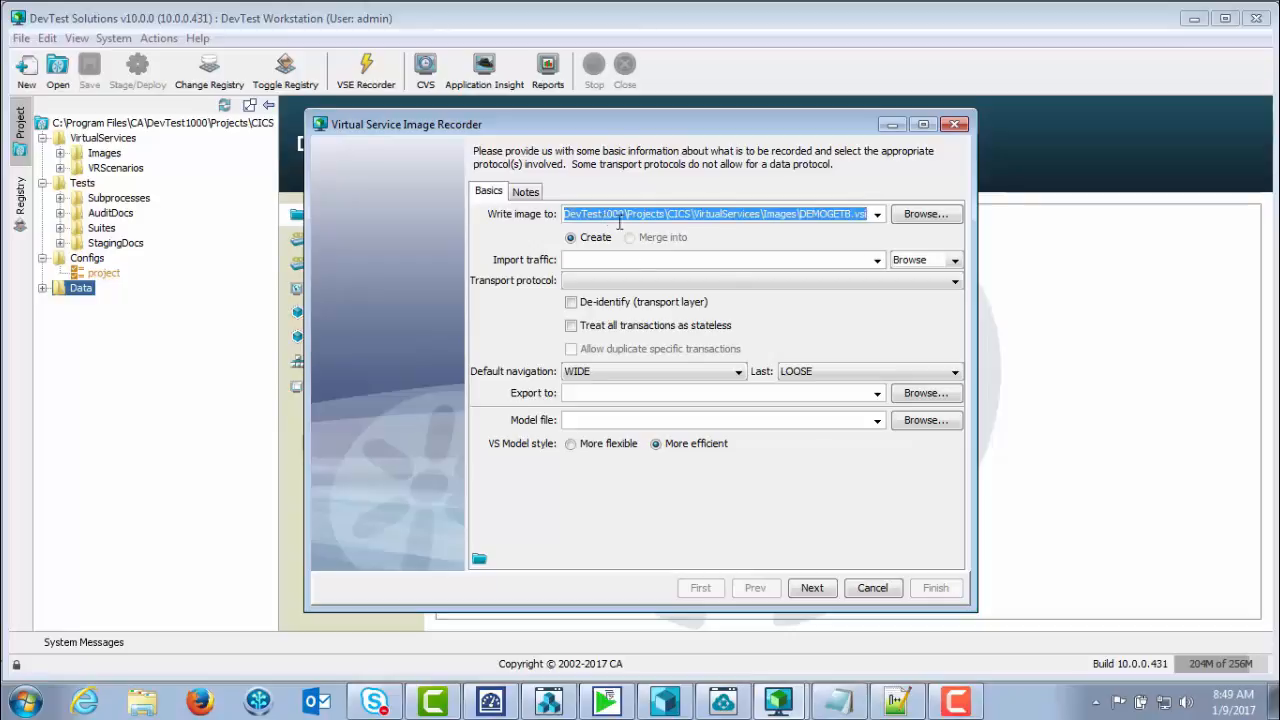
left_click(751, 420)
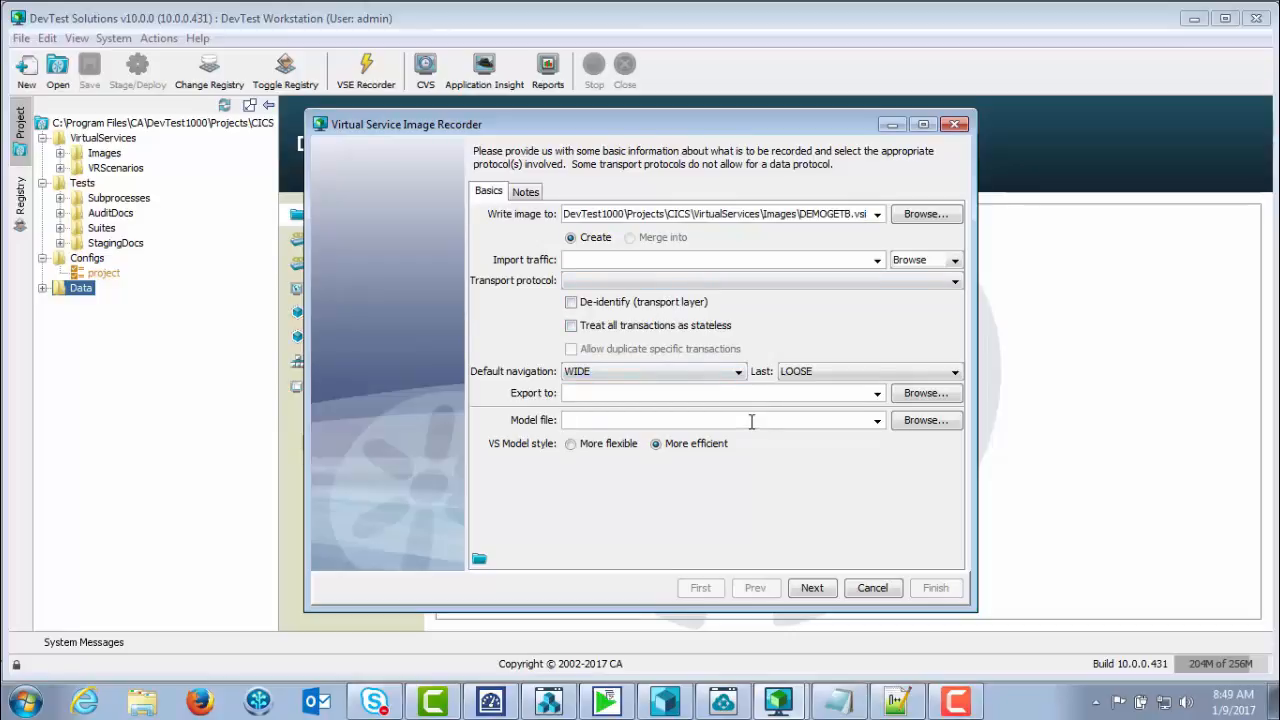
key("ctrl+v")
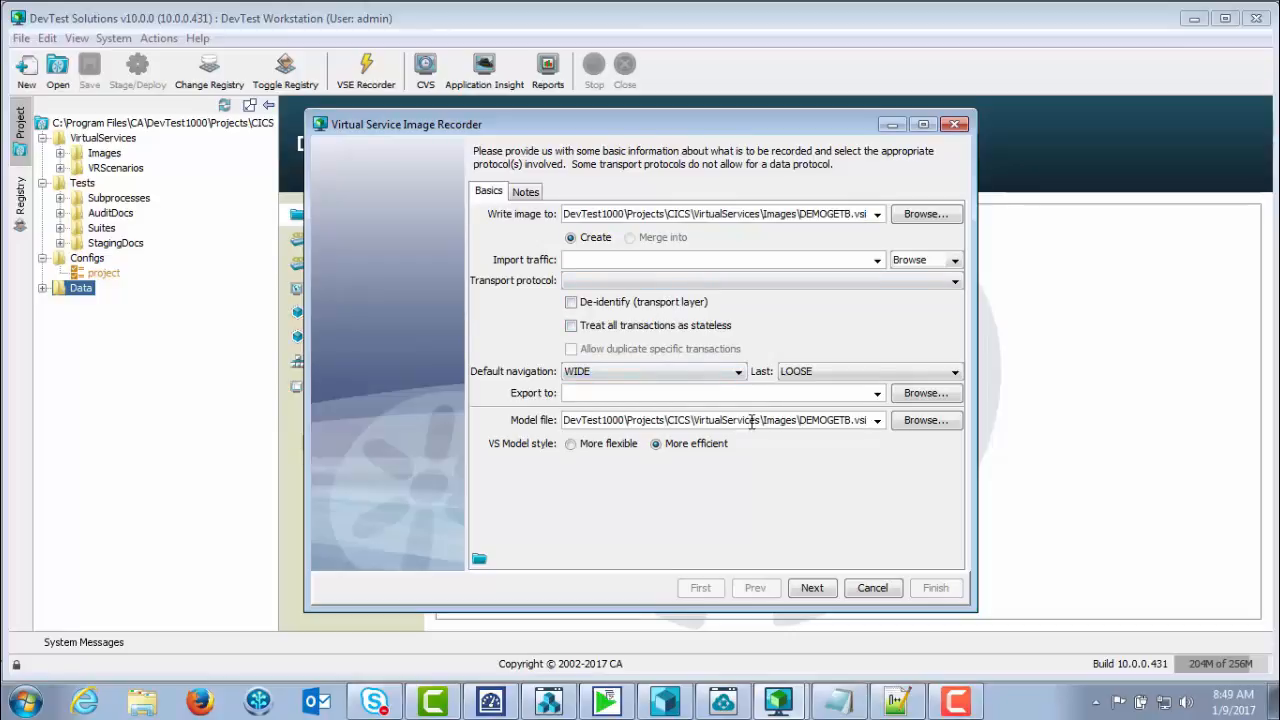
key("BackSpace")
type("m")
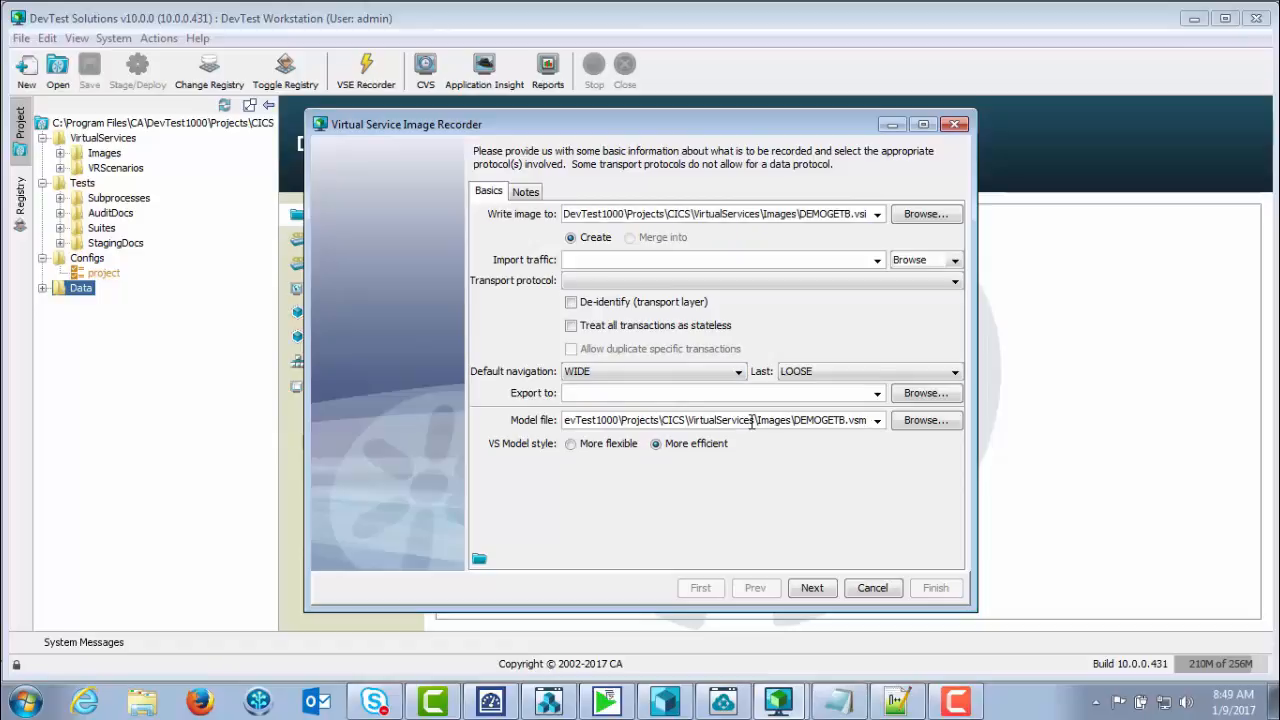
Set the export destination to the same Images path with the file name DEMOGETB.xml
left_click(691, 393)
key("ctrl+v")
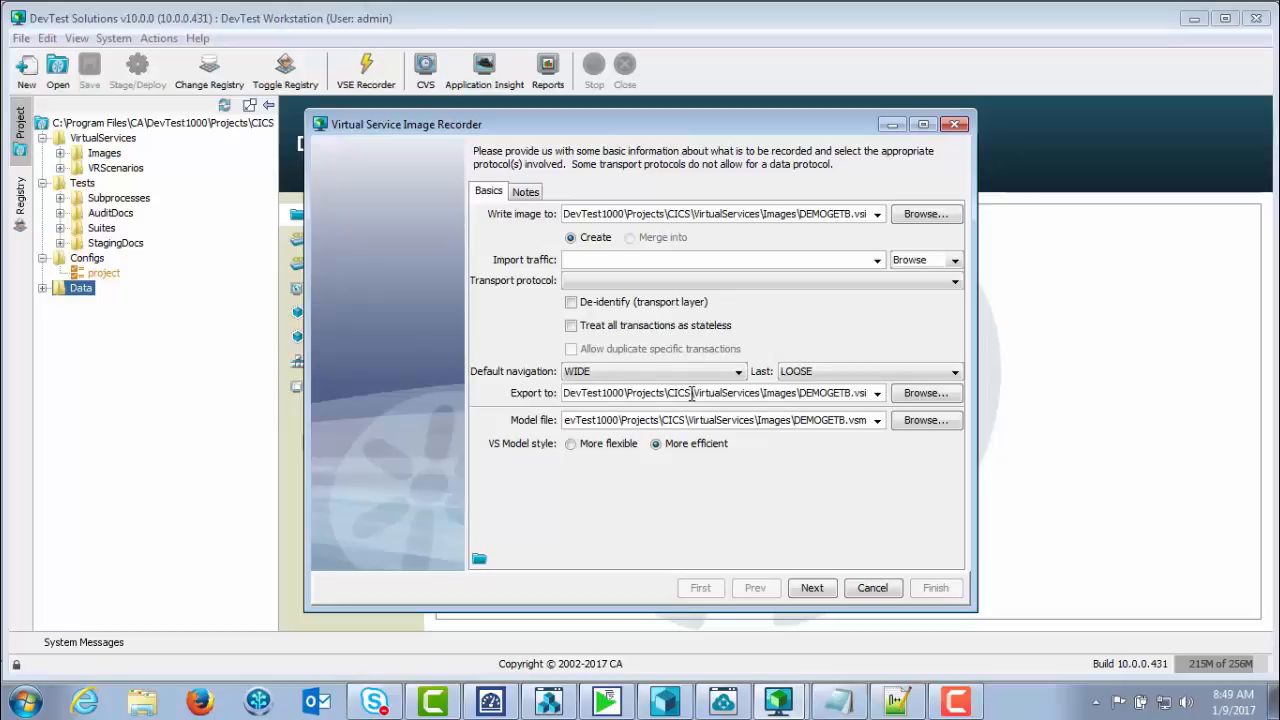
key("BackSpace")
key("BackSpace")
key("BackSpace")
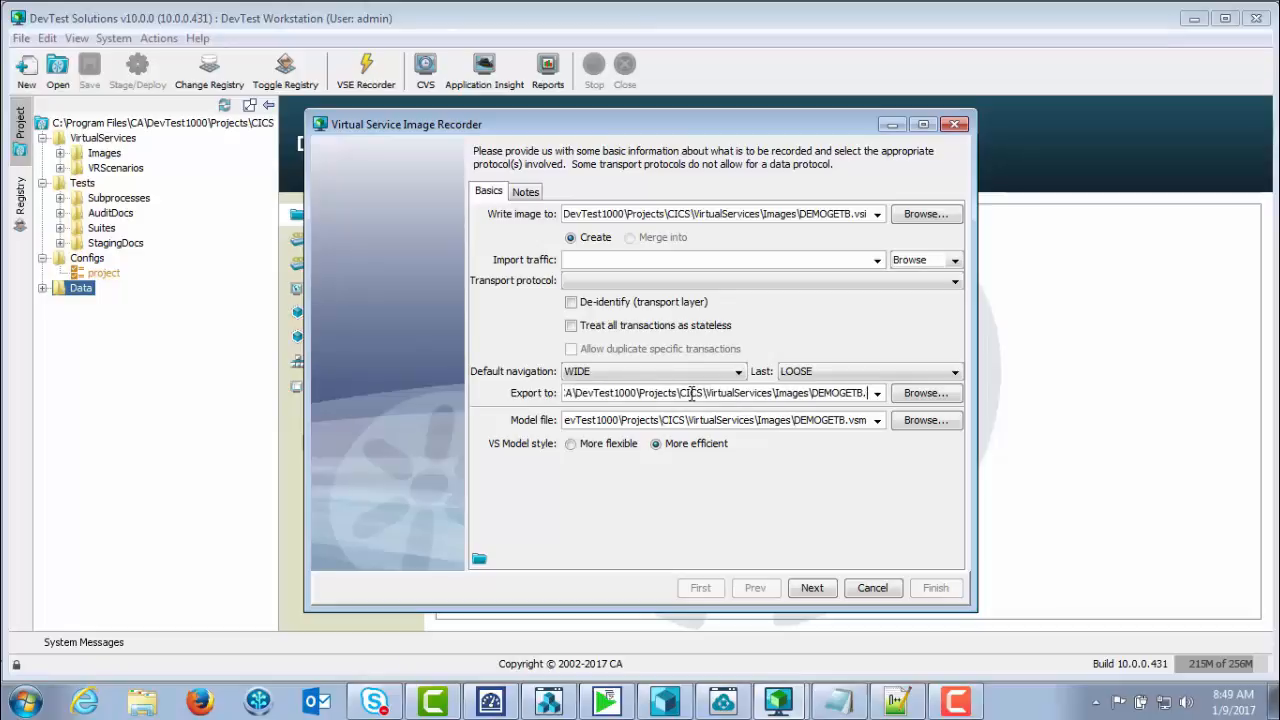
type("xml")
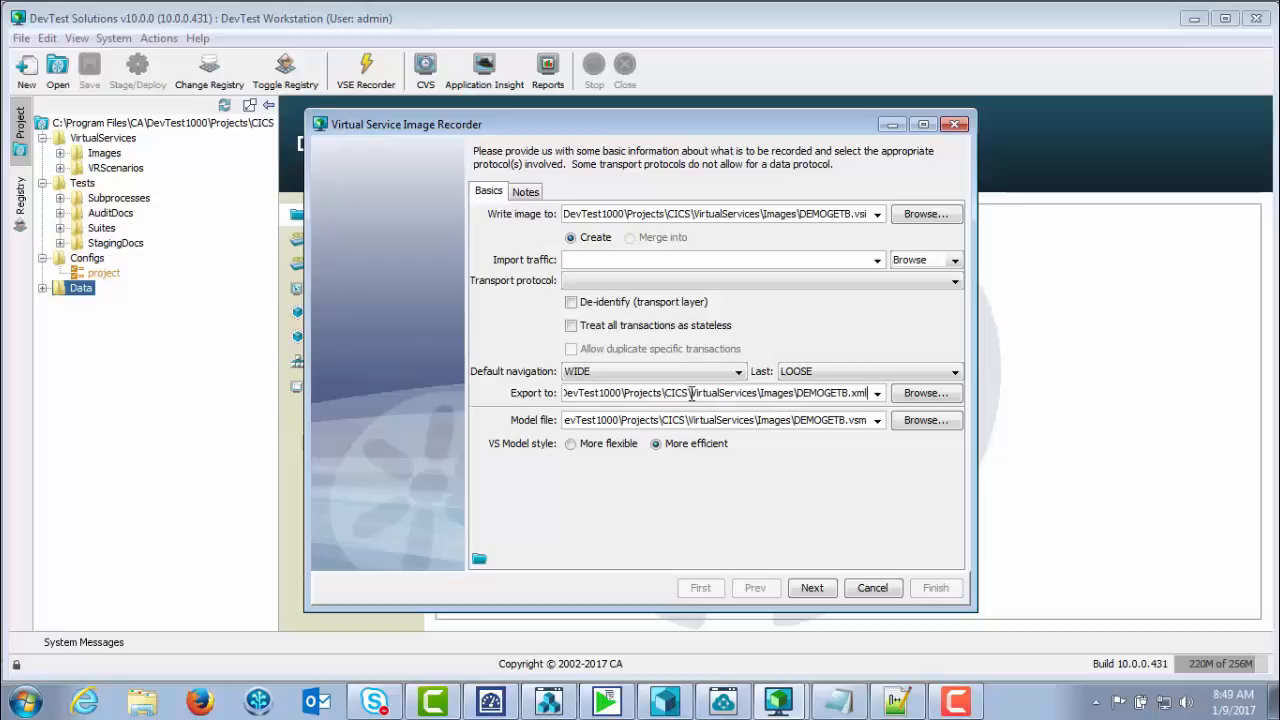
Choose the CICS LINK (DPL), DTP (MRO, LU6.1, LU6.2) transport protocol, treat all transactions as stateless, and proceed to program selection
left_click(800, 284)
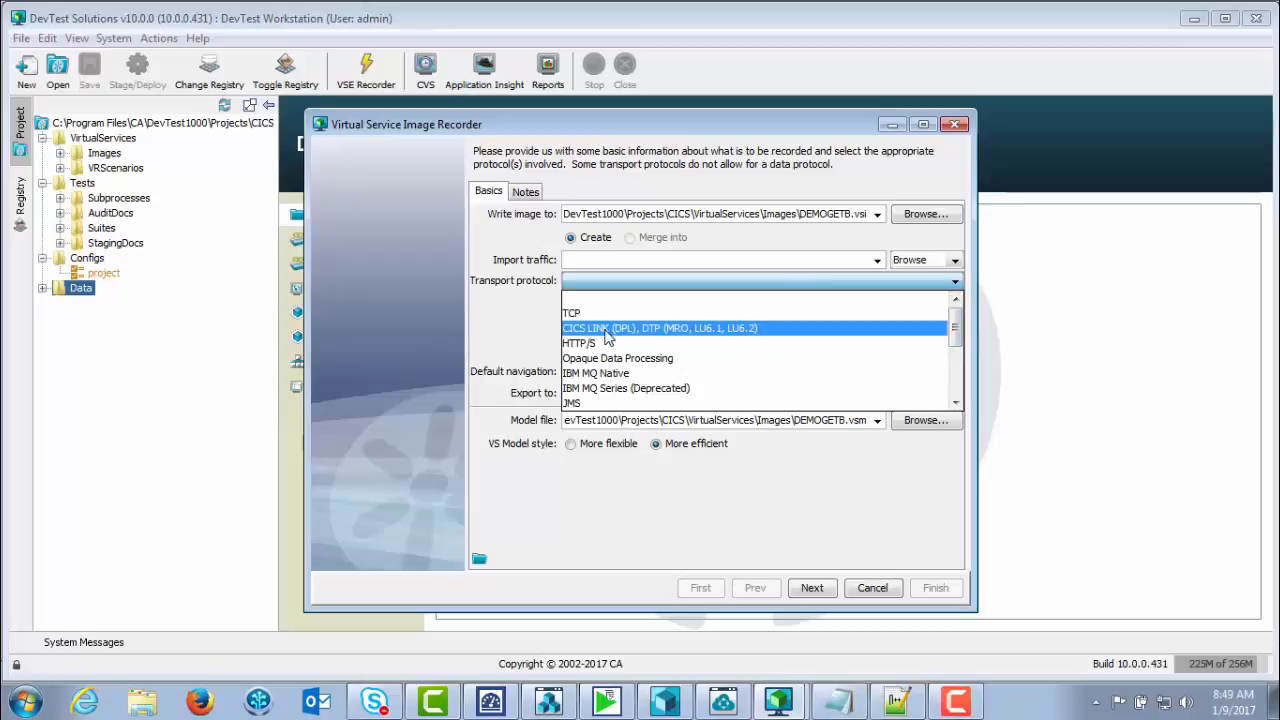
left_click(632, 338)
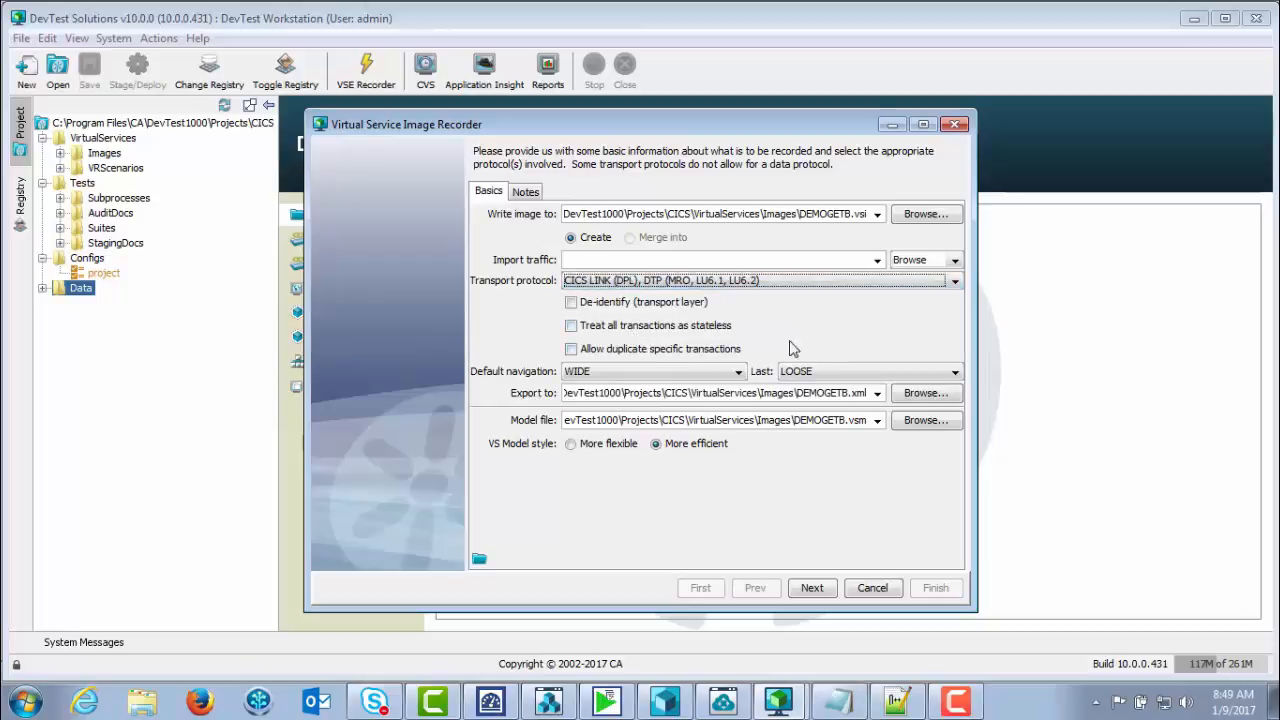
left_click(571, 326)
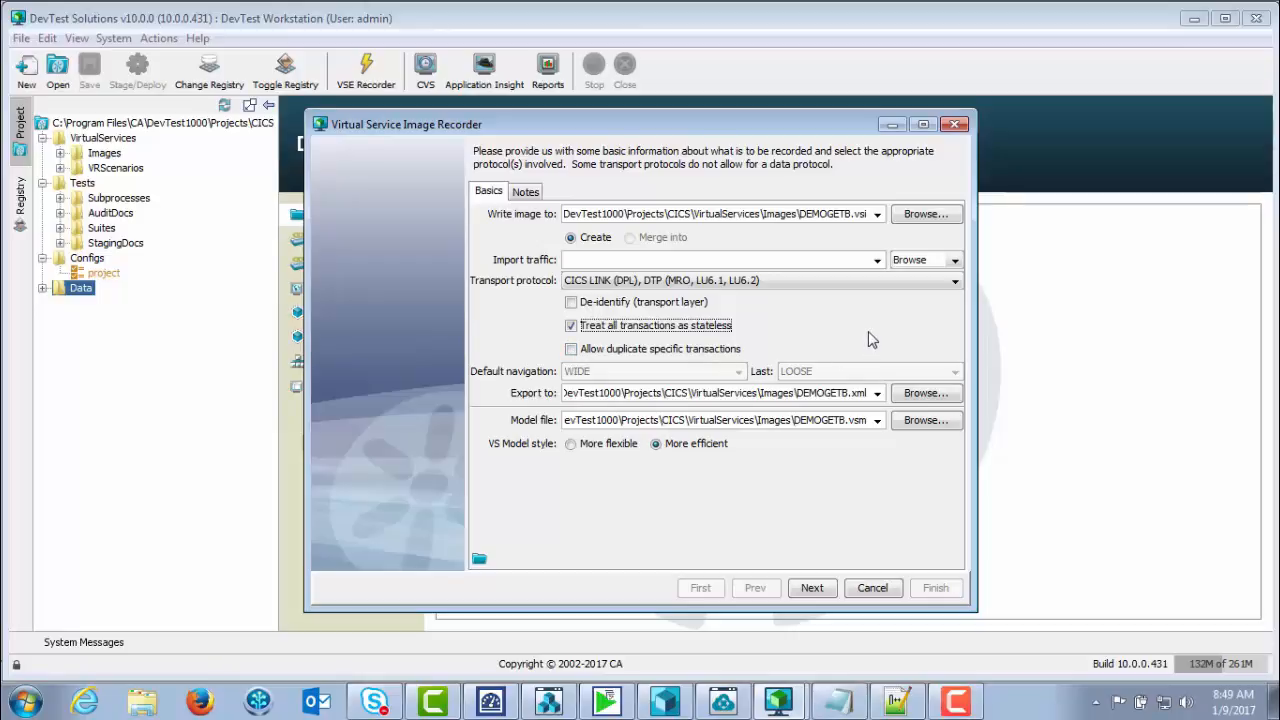
left_click(811, 589)
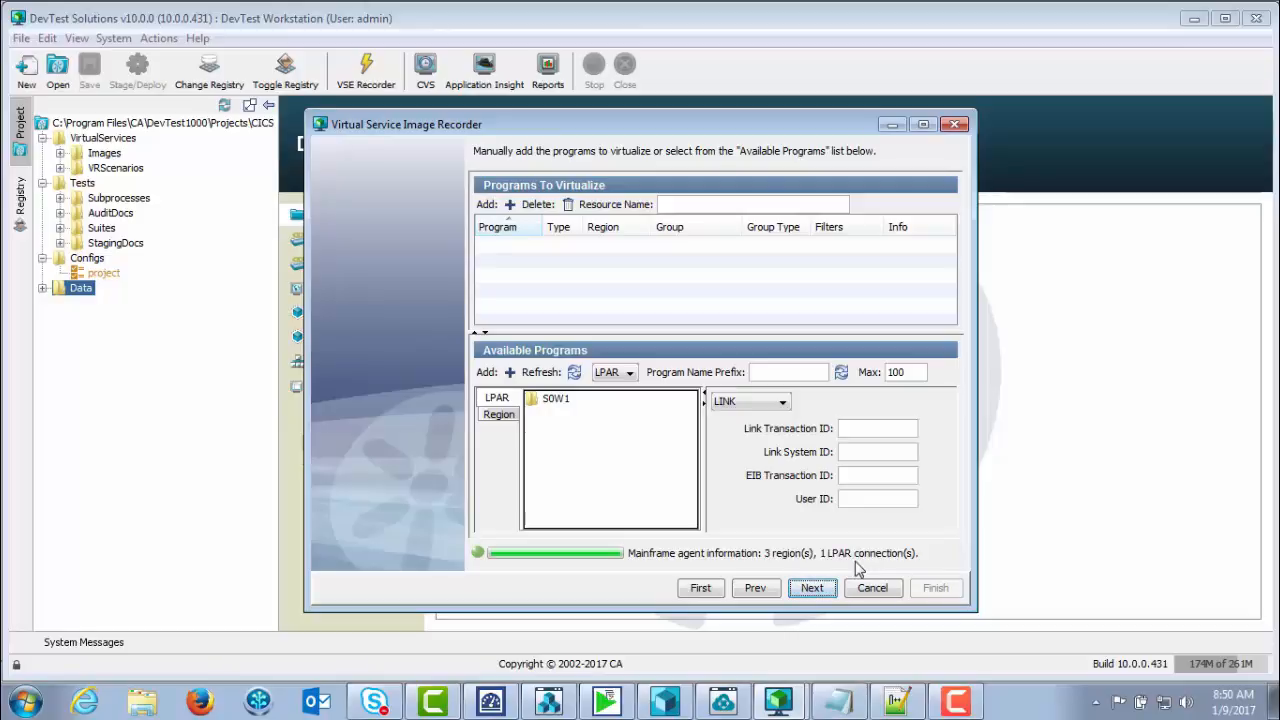
Set the program name prefix filter to DEMO and list the available programs of region CICSTS53 under LPAR S0W1
left_click(799, 371)
type("DEMO")
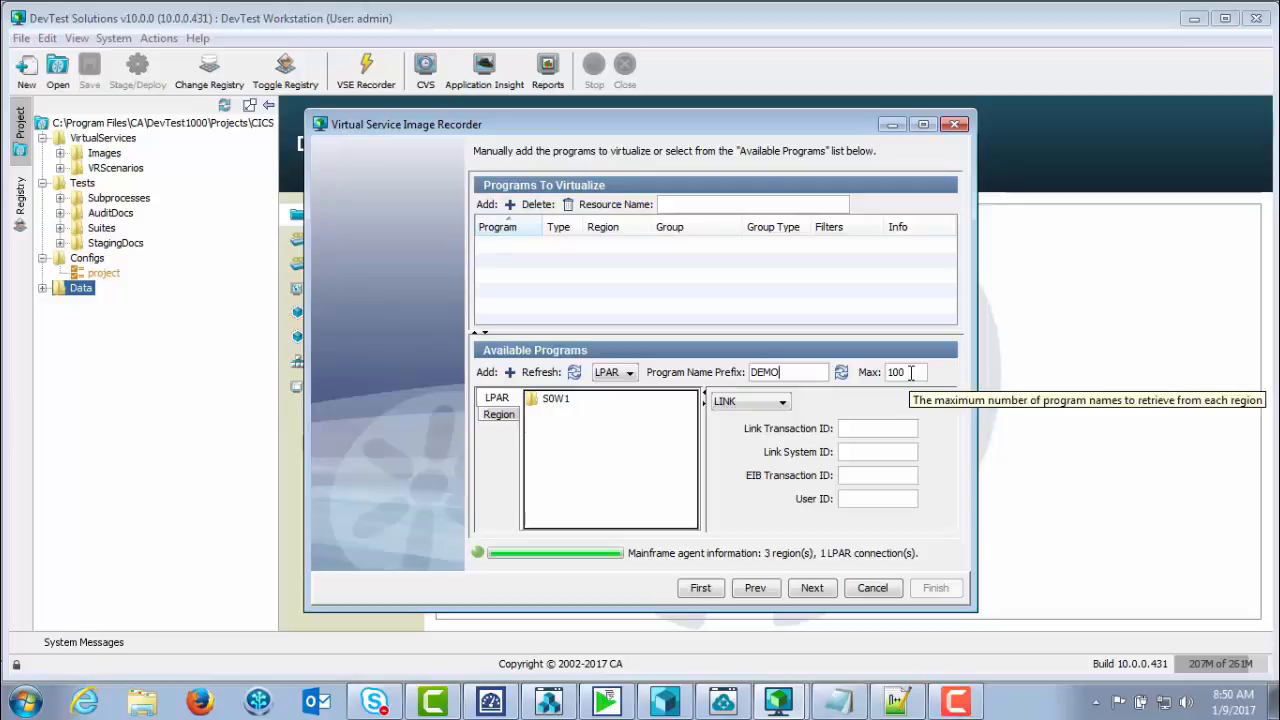
double_click(555, 400)
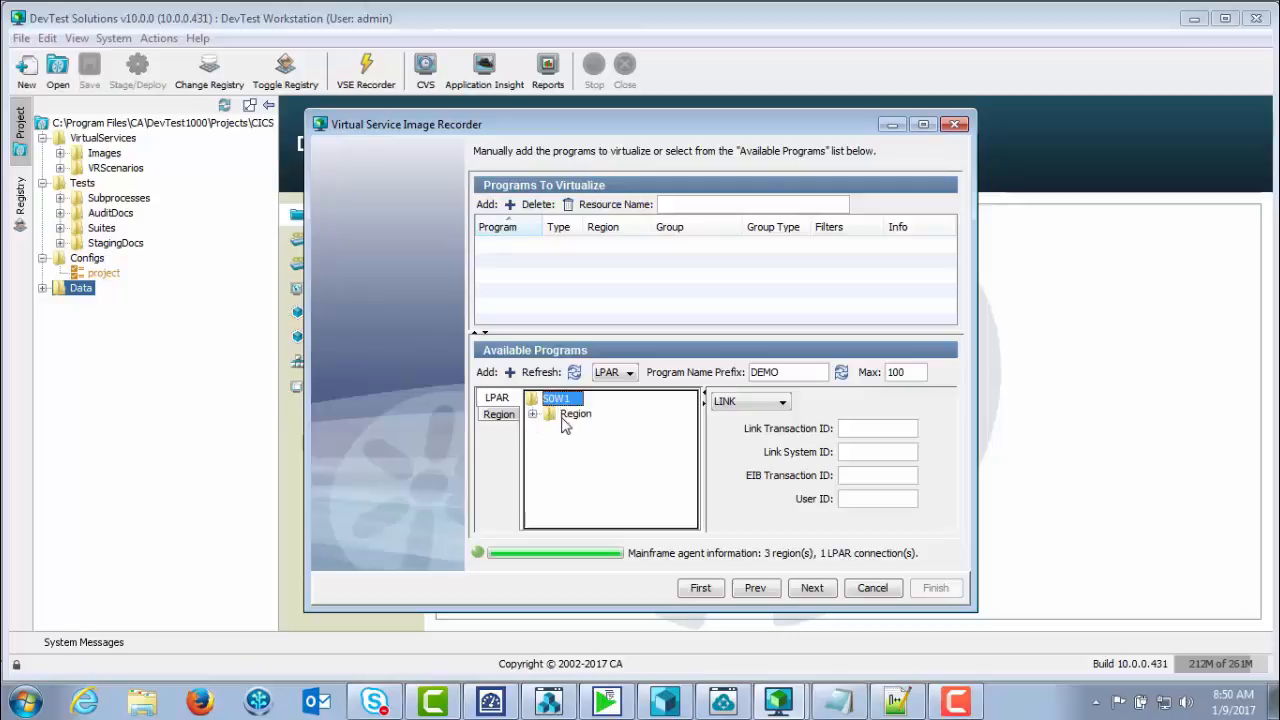
double_click(566, 416)
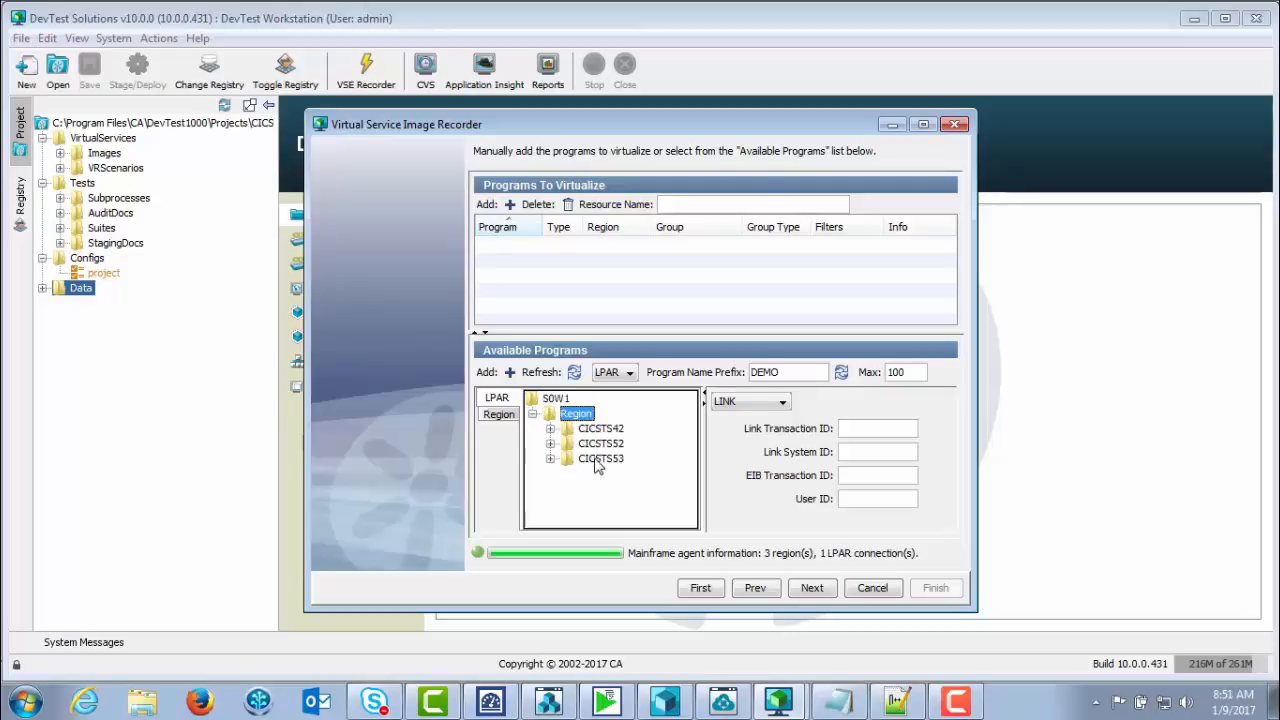
double_click(597, 460)
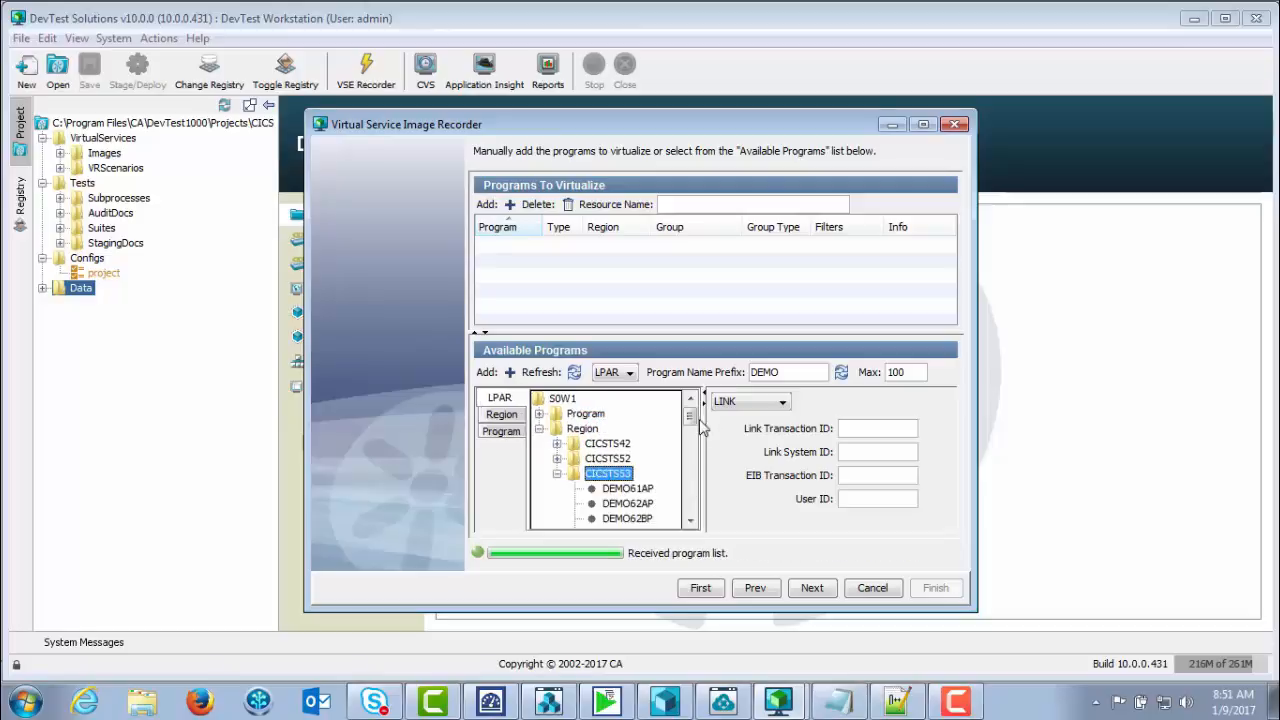
Add the program DEMOGETB from region CICSTS53 to the programs to virtualize as type LINK, without filters
left_click(688, 497)
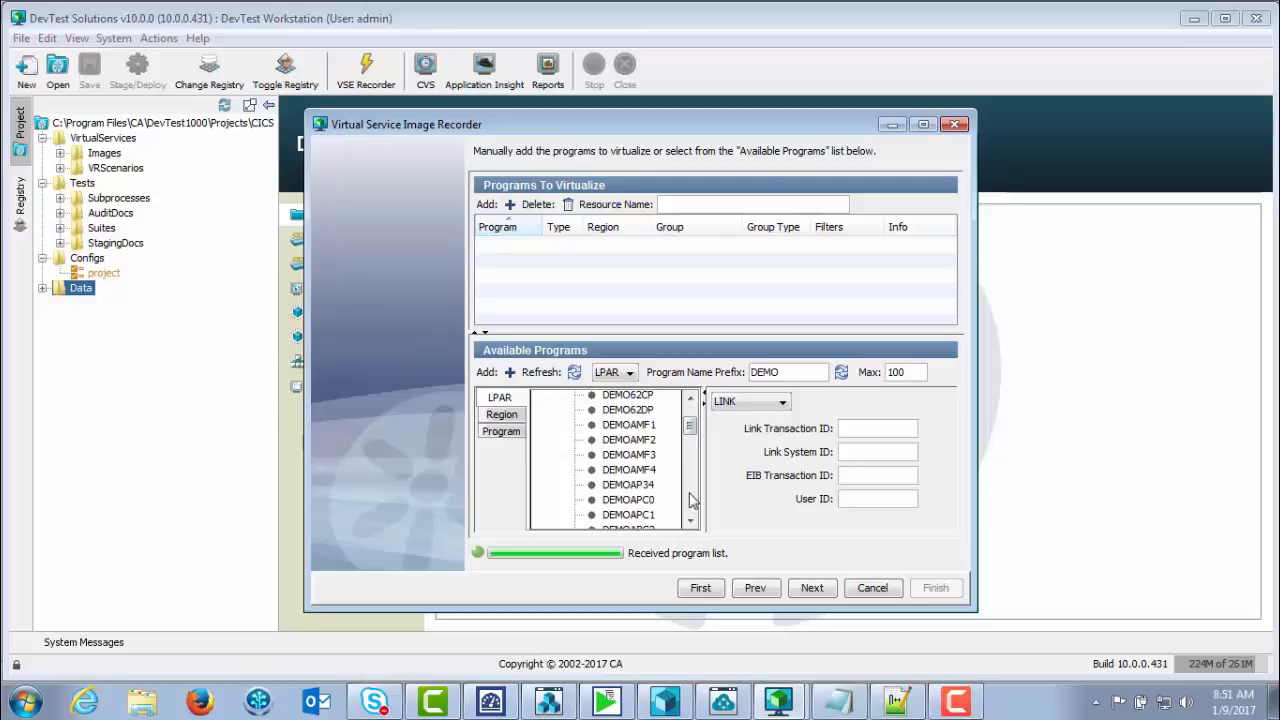
left_click(690, 502)
left_click(689, 503)
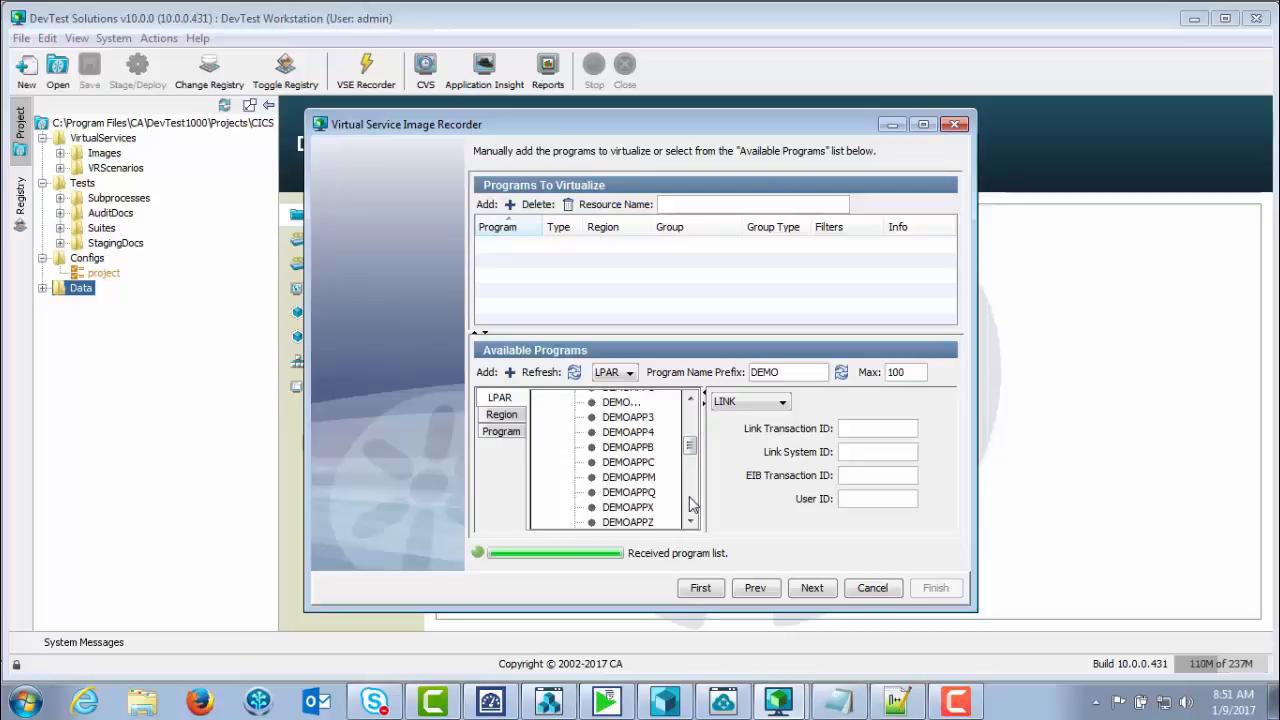
left_click(689, 506)
left_click(690, 509)
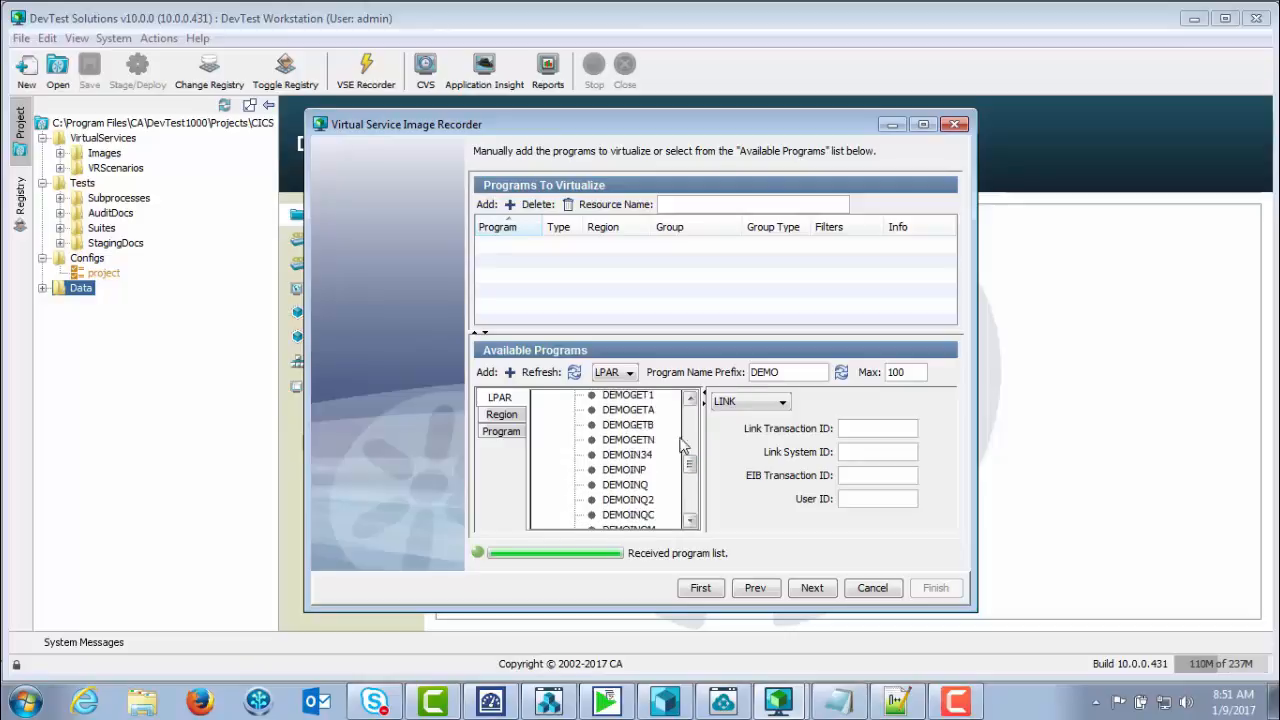
left_click(643, 425)
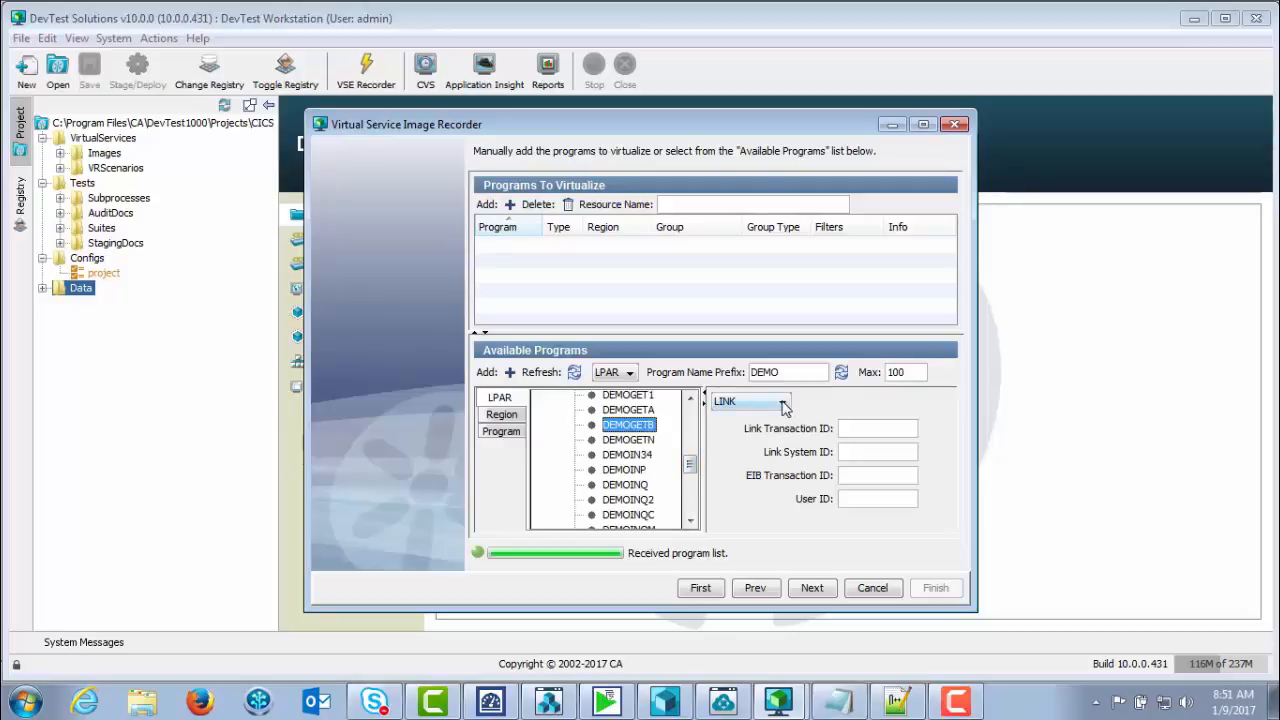
left_click(784, 404)
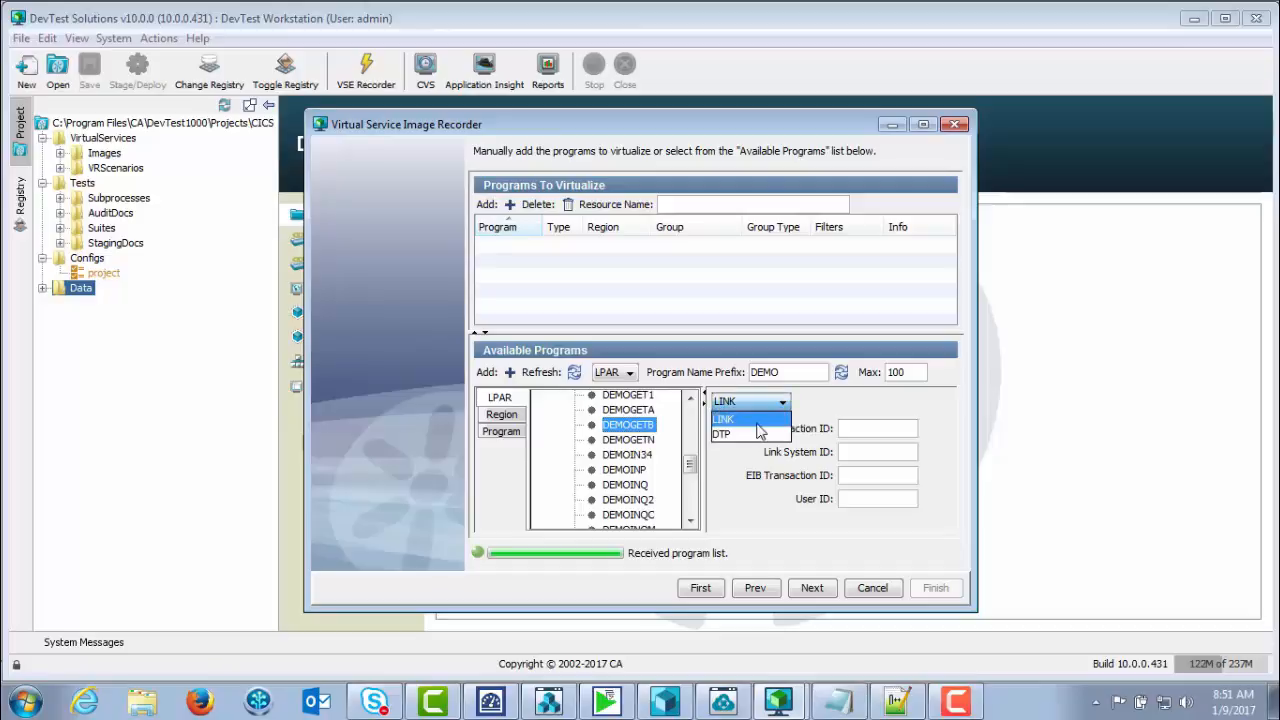
left_click(759, 404)
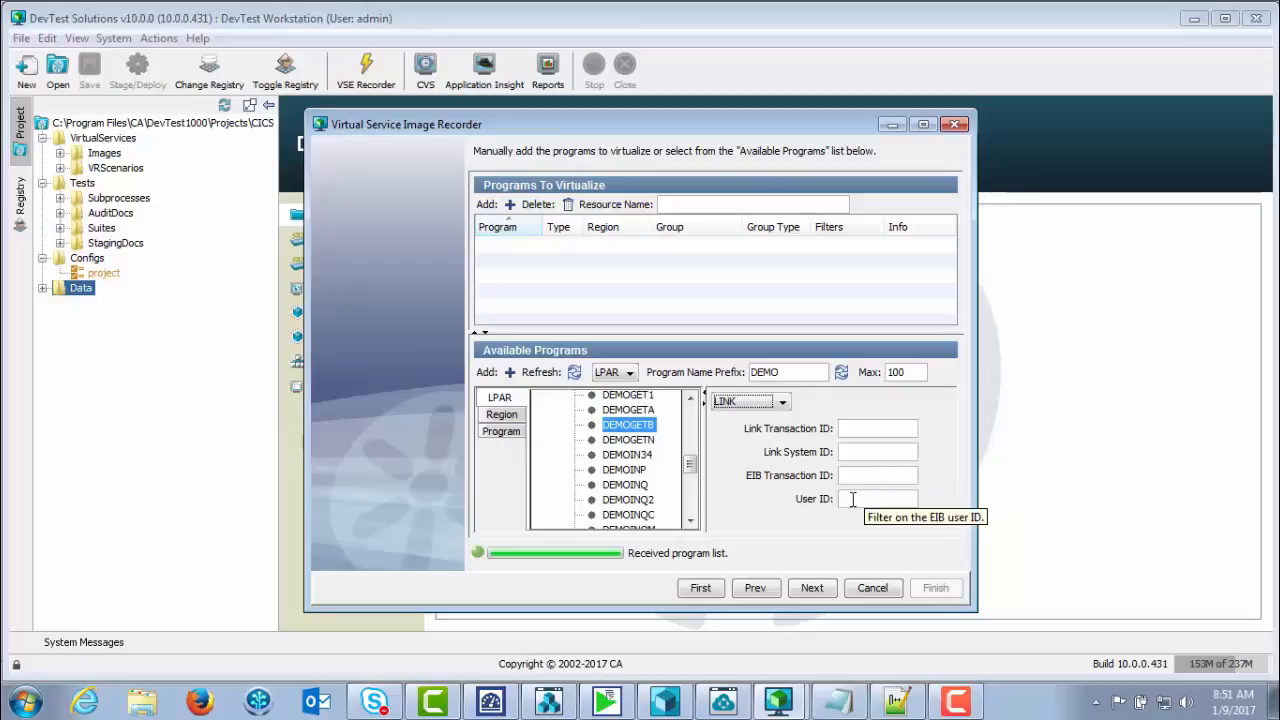
double_click(627, 432)
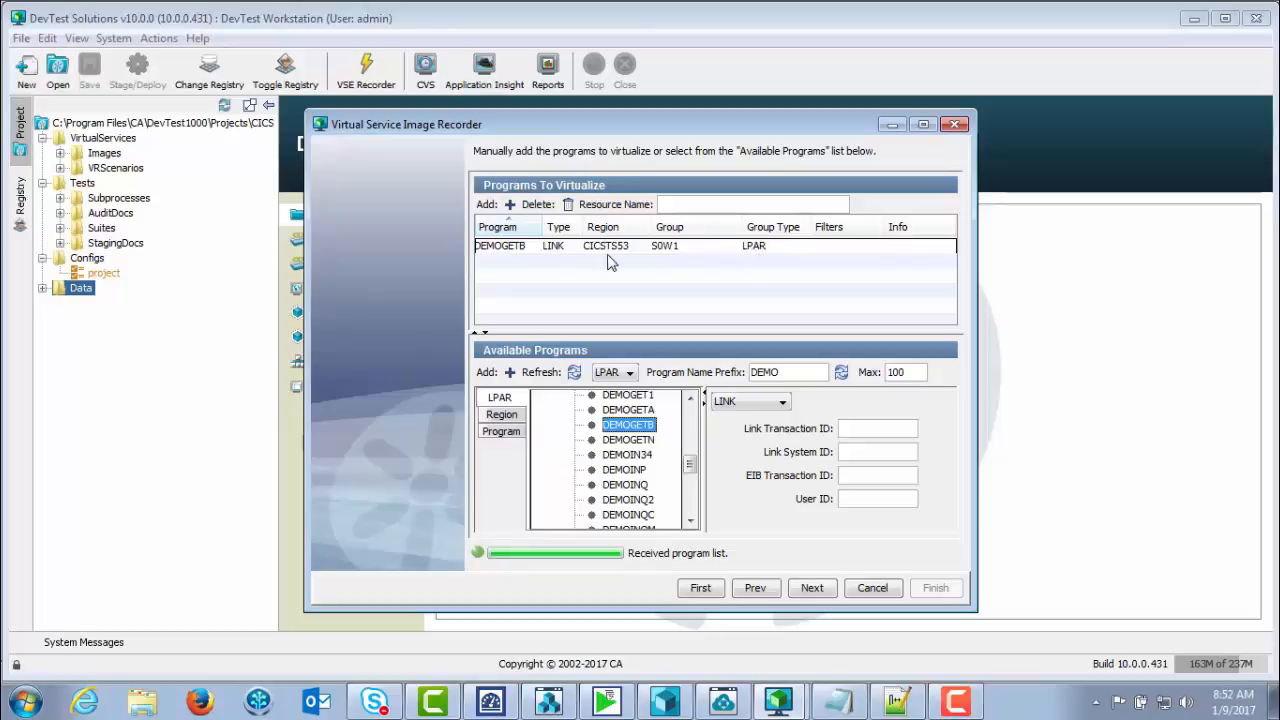
left_click(510, 204)
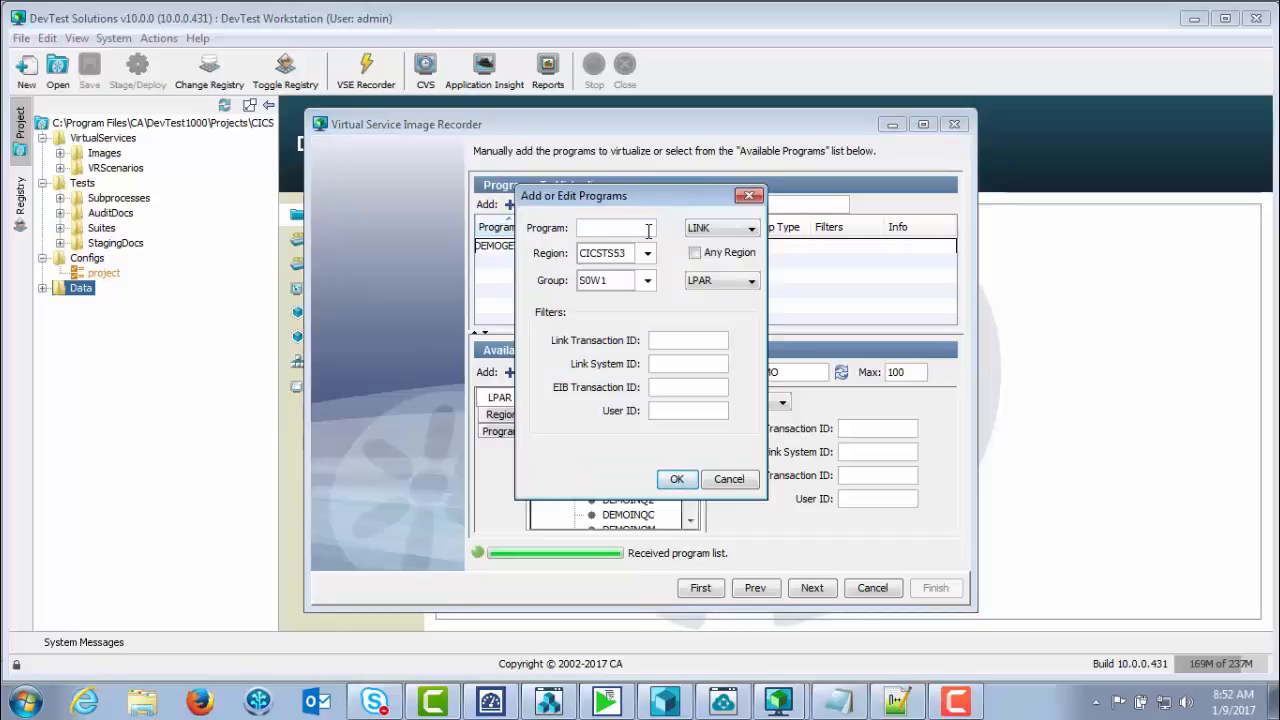
left_click(647, 255)
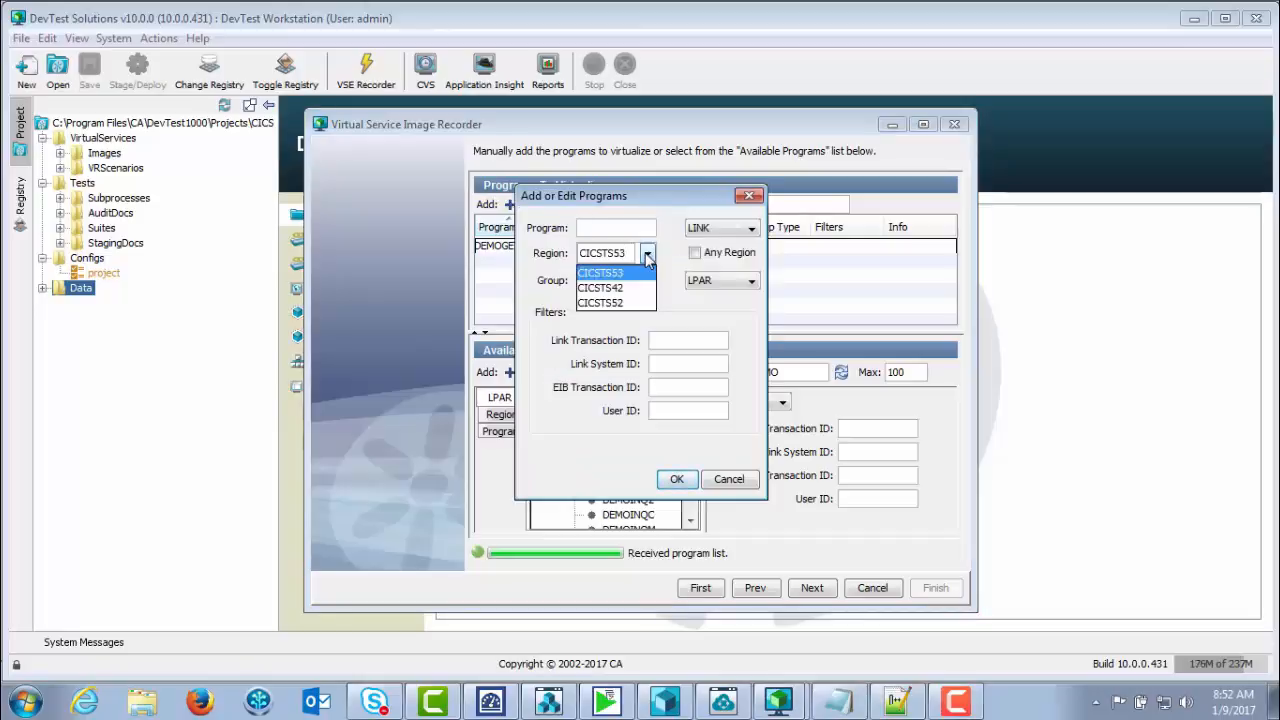
left_click(647, 256)
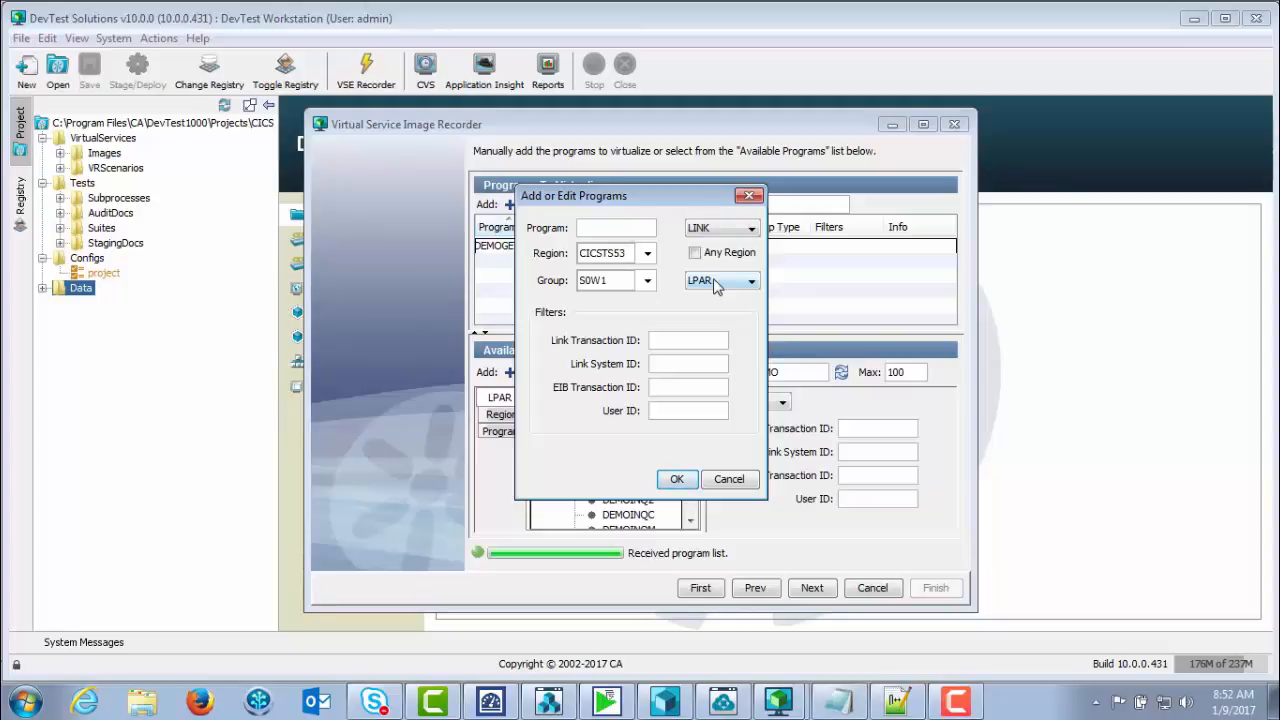
left_click(729, 481)
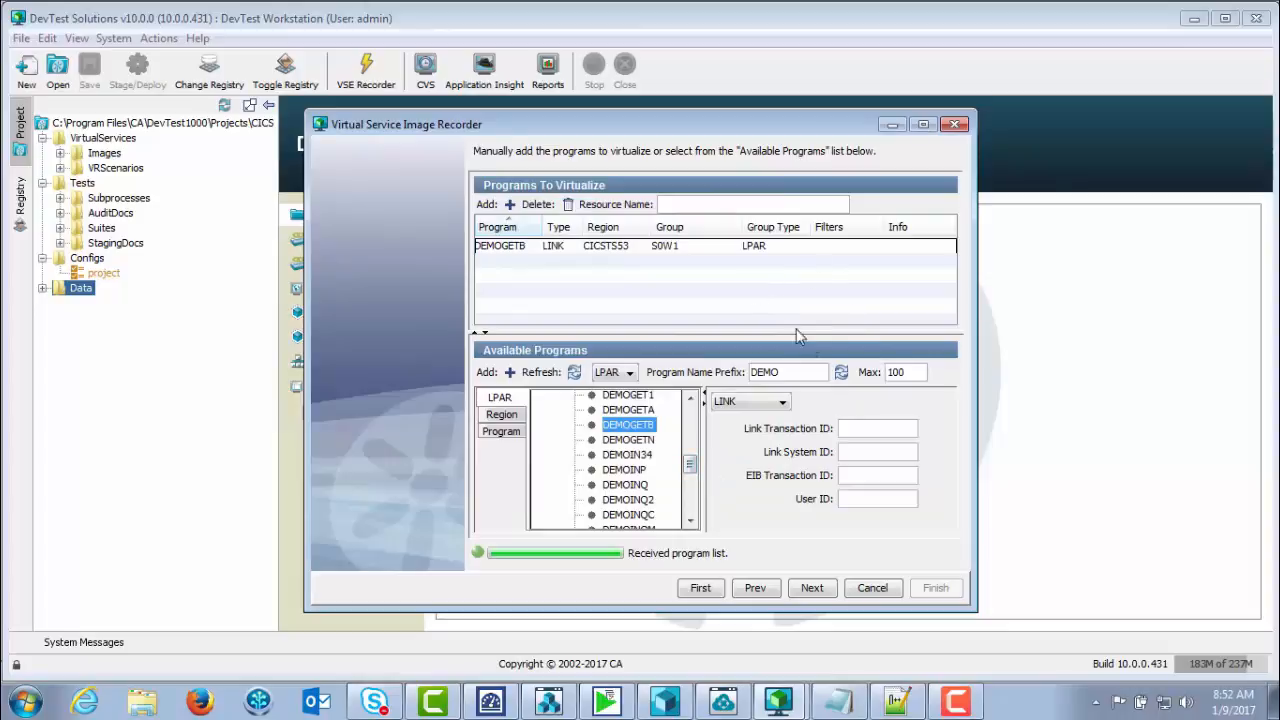
Start the recording and run the dem3 account inquiry transaction in the Vista TN3270 session, returning to the recorder
left_click(813, 591)
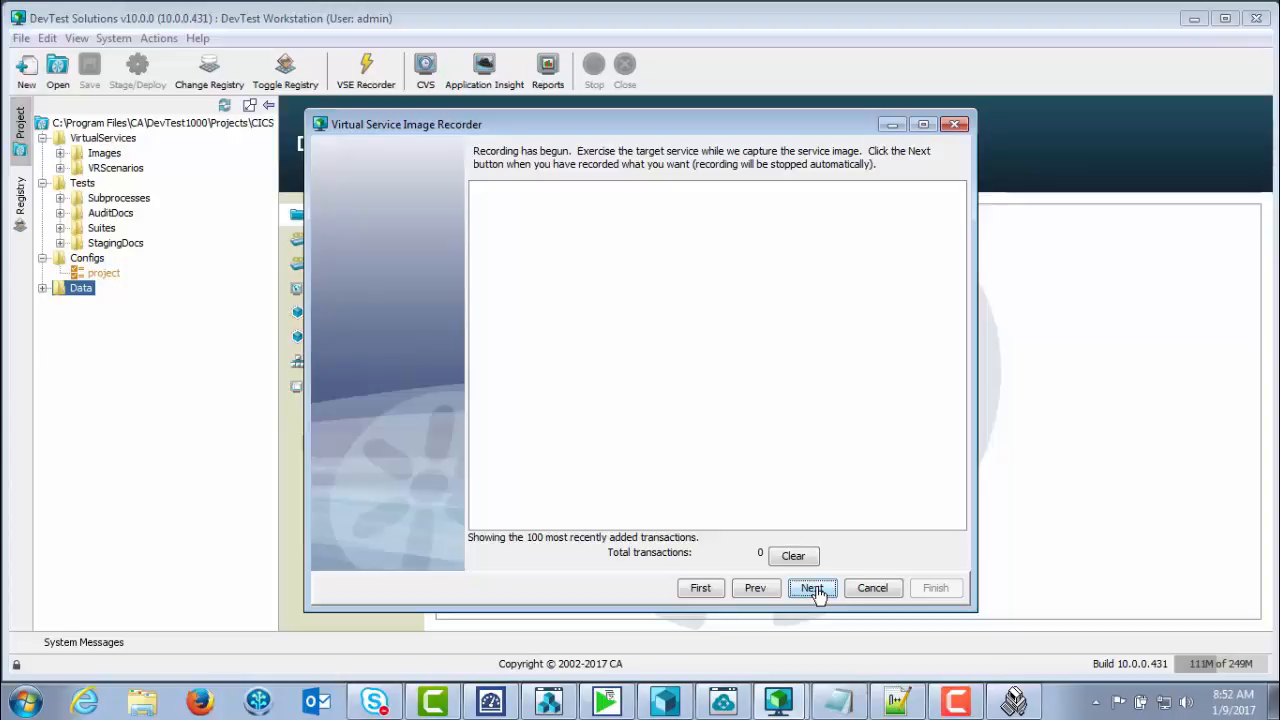
left_click(1014, 703)
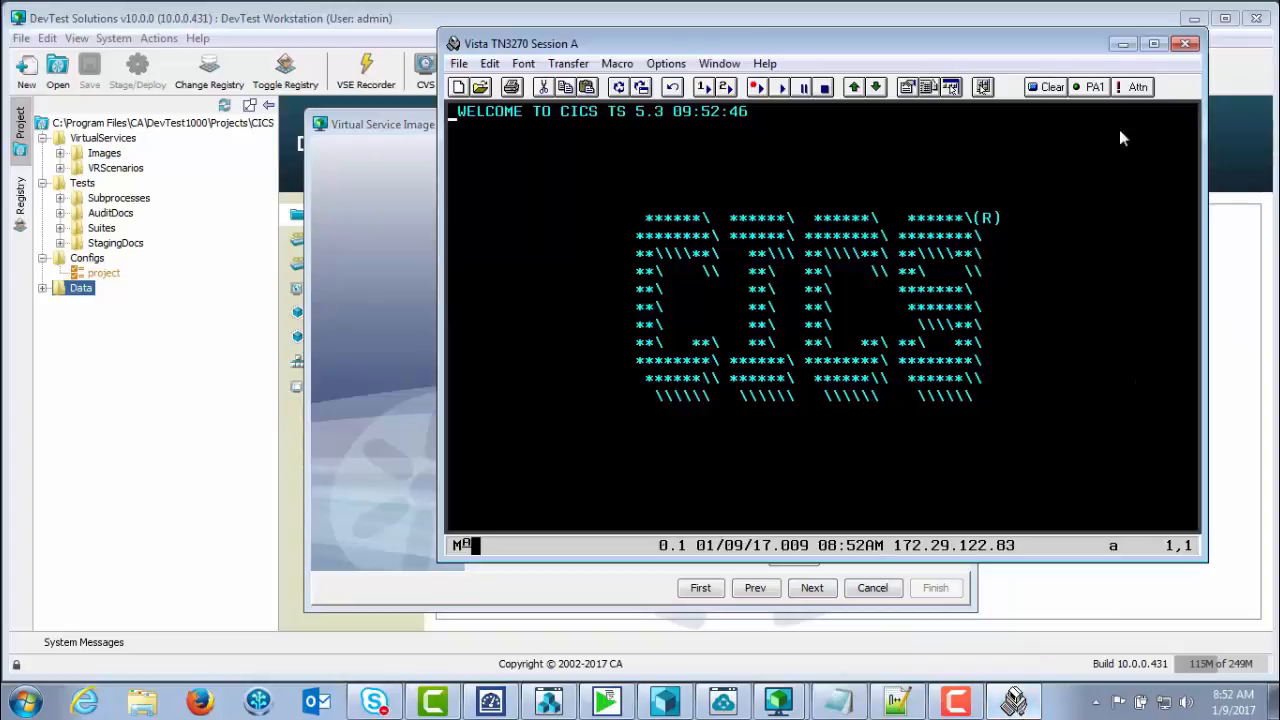
left_click(1048, 88)
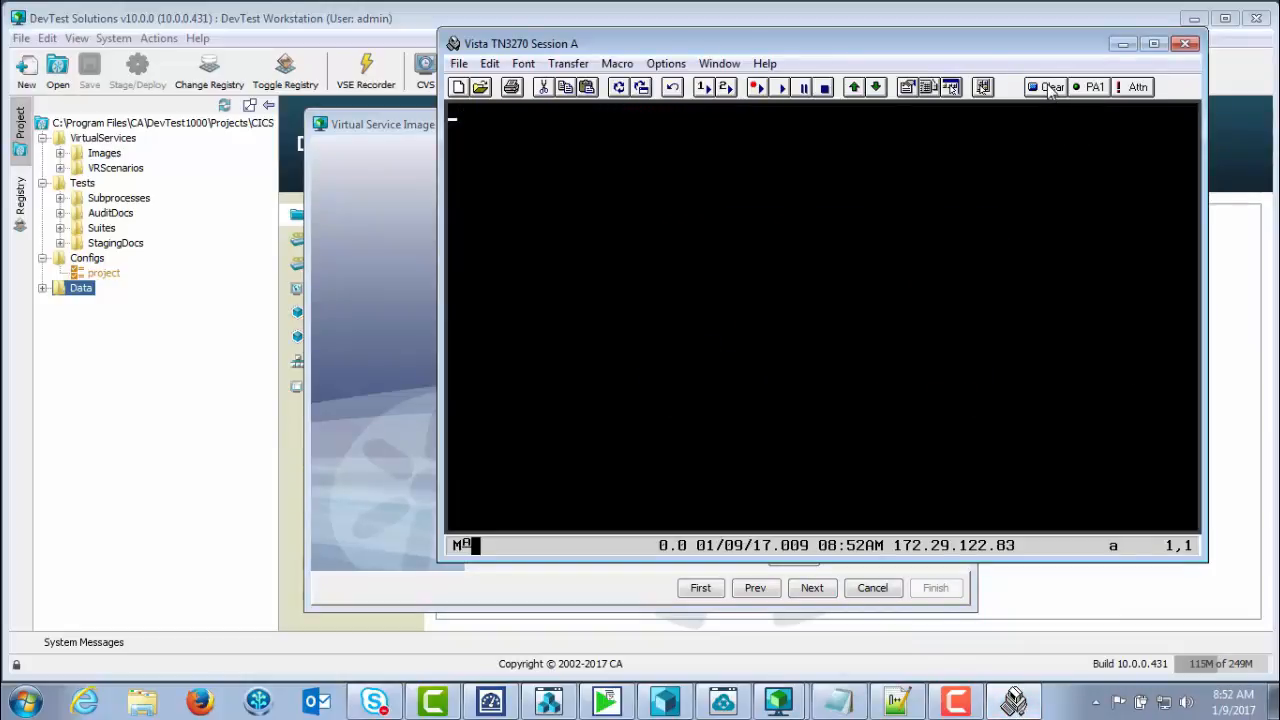
type("dem3")
key("Return")
key("Return")
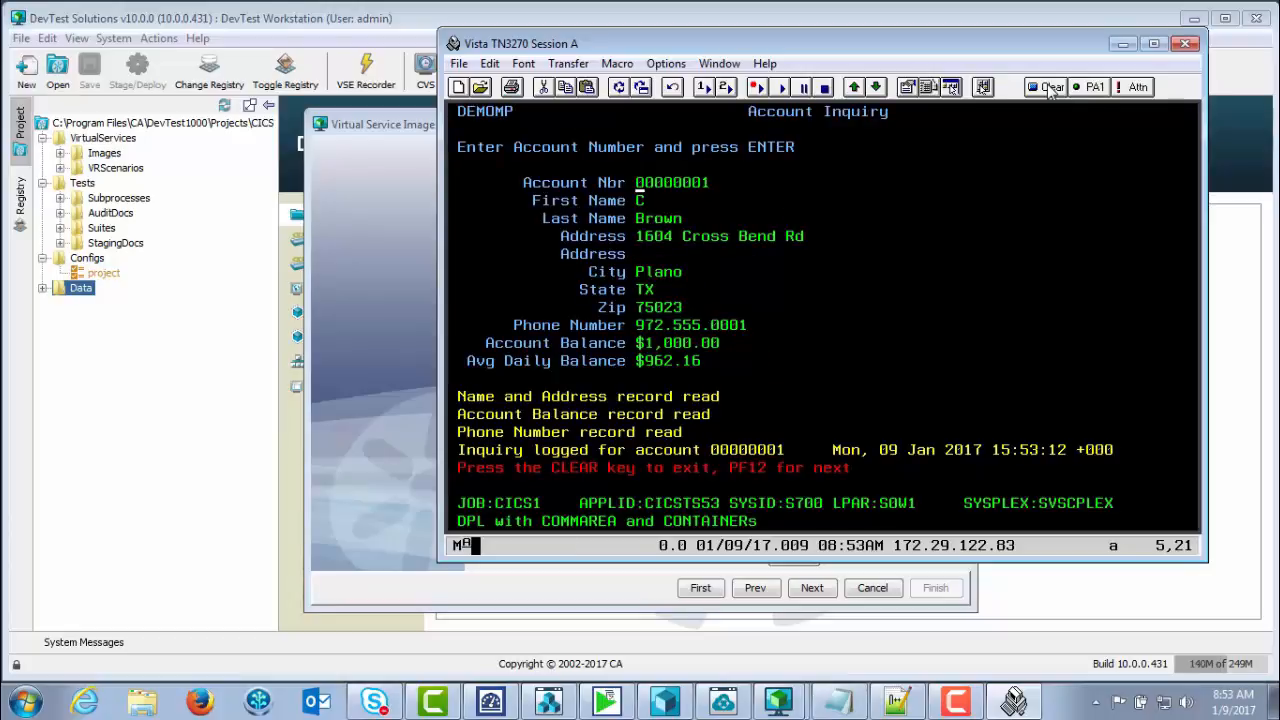
left_click(1122, 45)
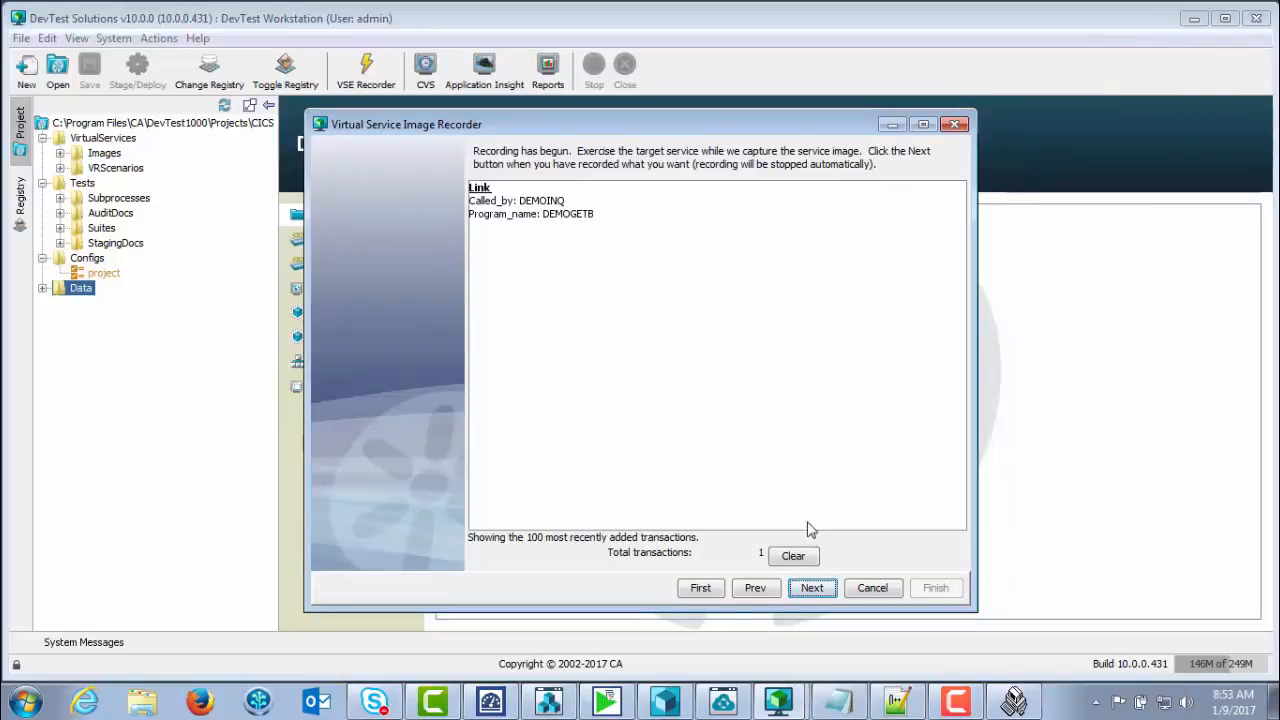
Stop recording, keep the CICS Copybook Data Protocol, and use the Data/Copybooks definition folder with the Data/payload-copybook-mapping-CICS.xml map
left_click(813, 590)
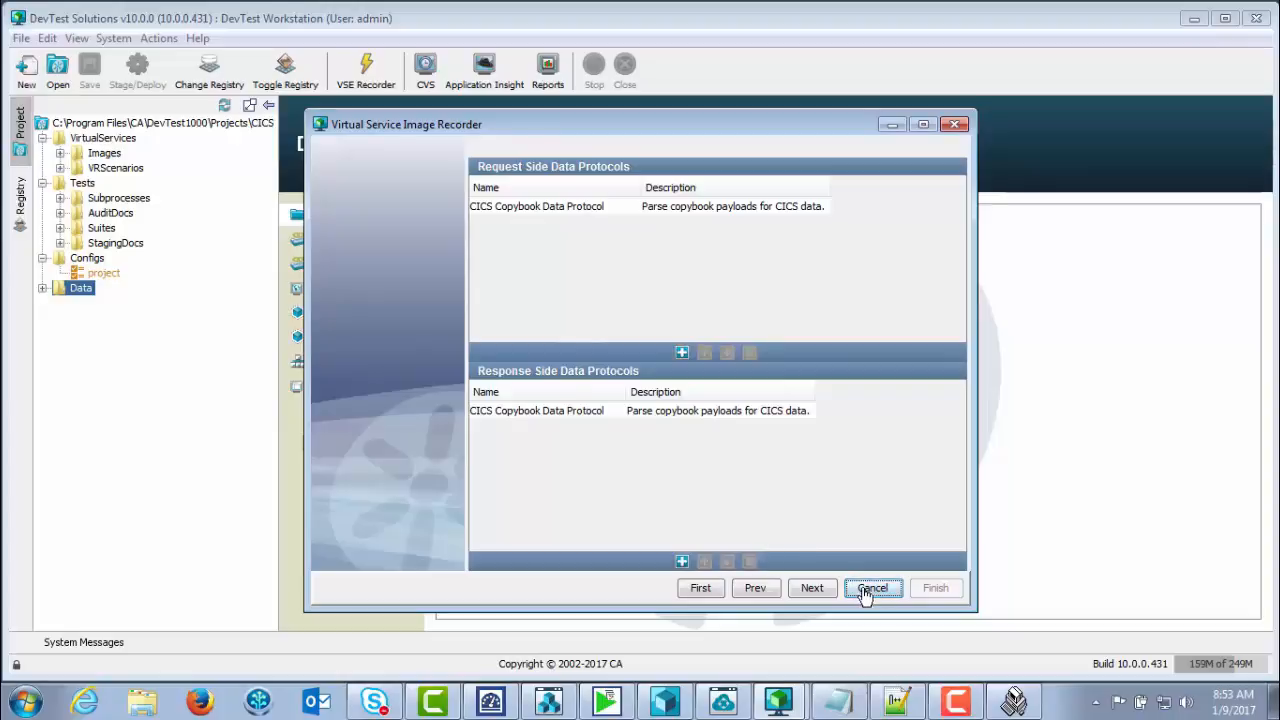
left_click(812, 590)
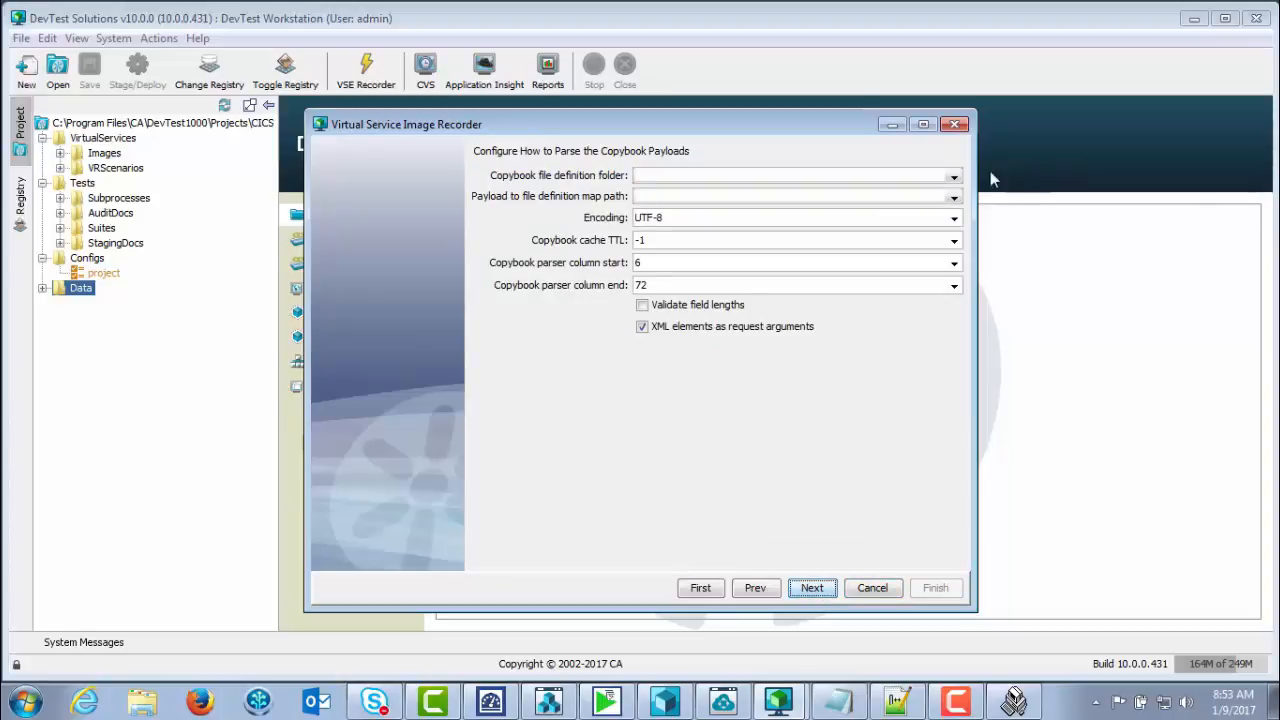
left_click(955, 178)
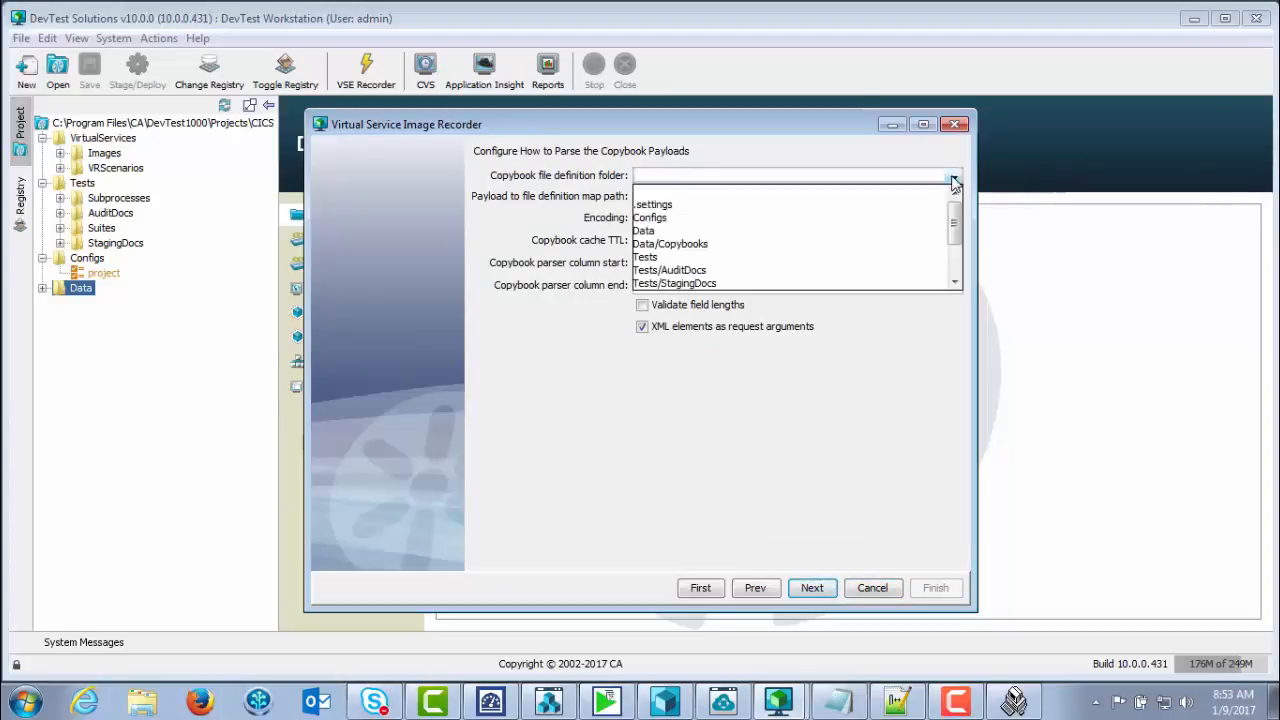
left_click(712, 244)
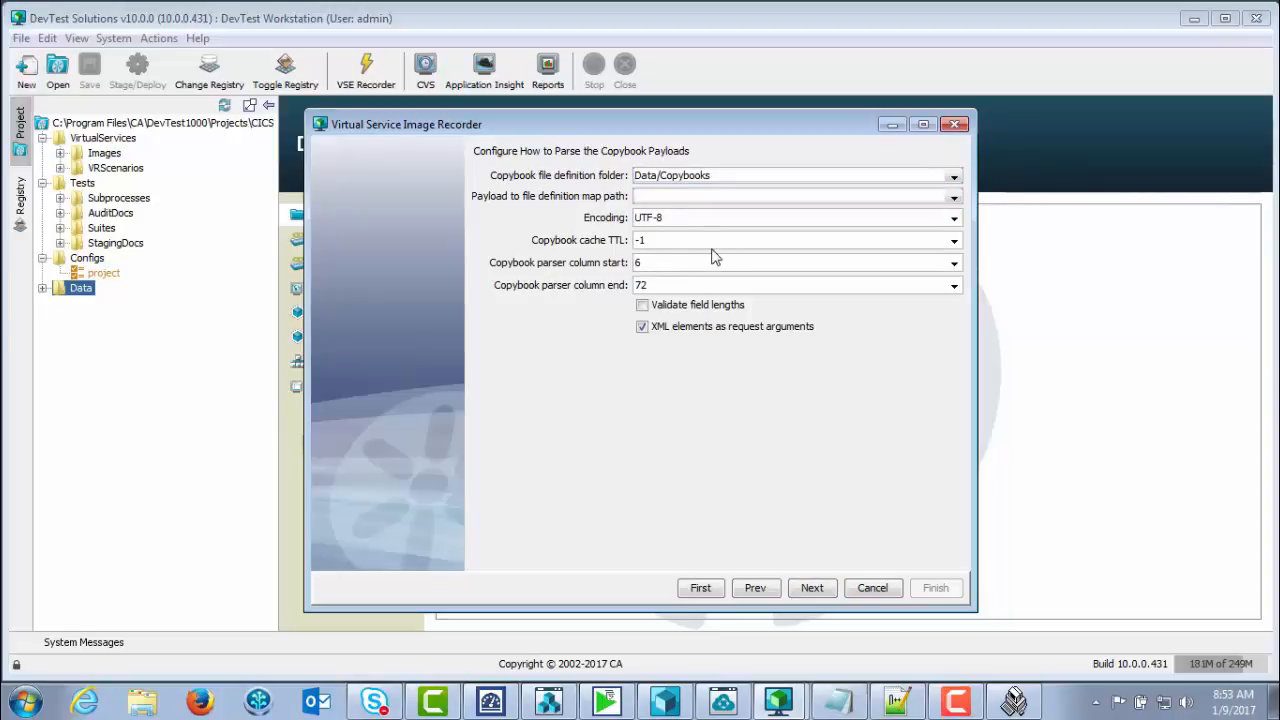
left_click(954, 198)
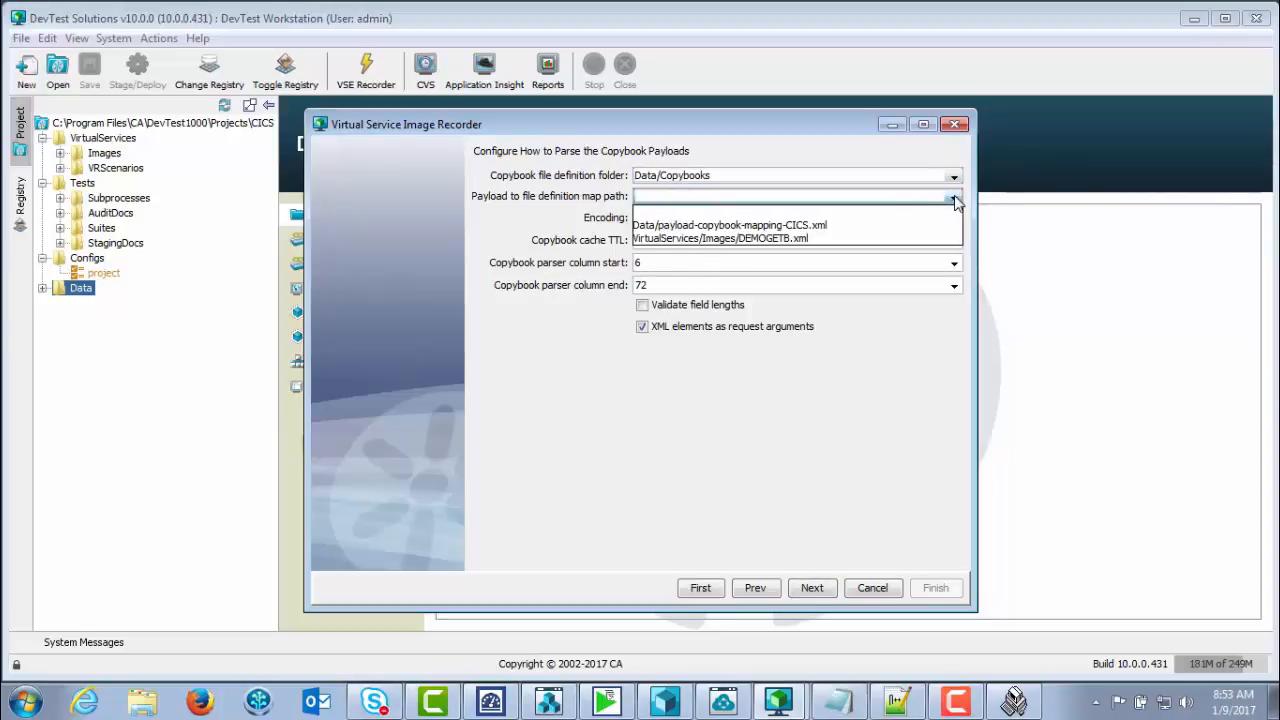
left_click(775, 226)
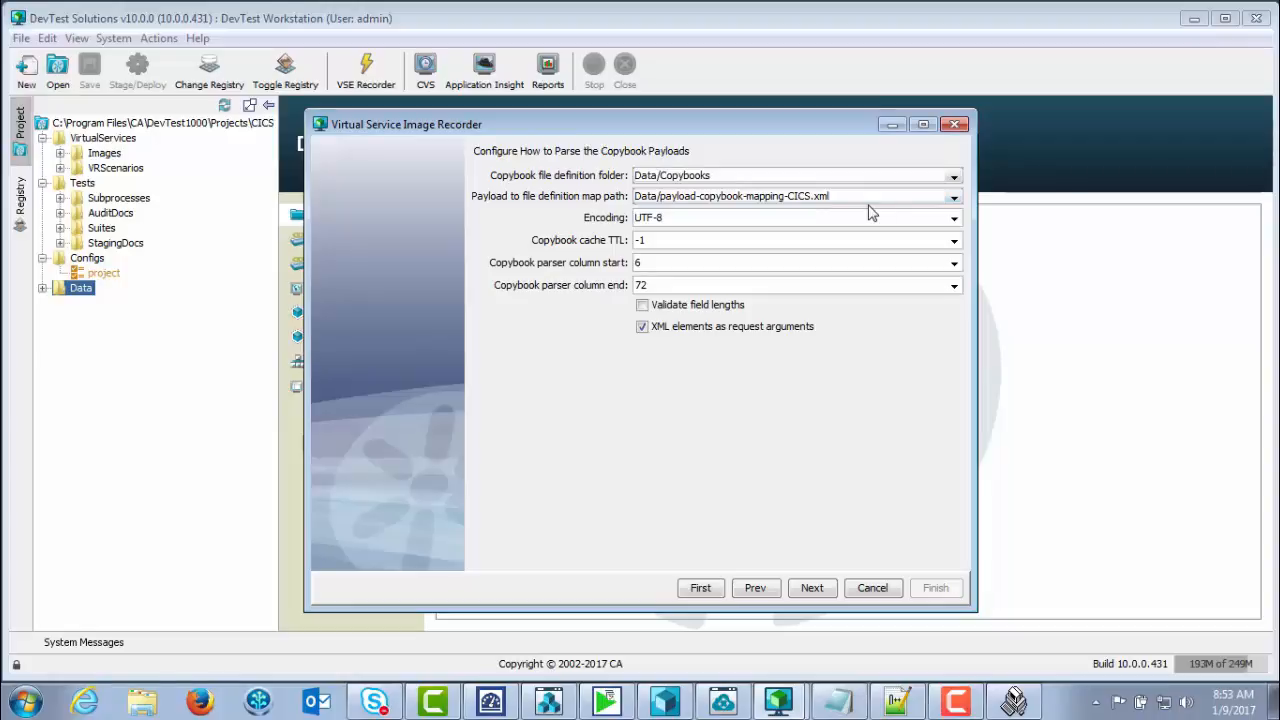
Set the copybook payload encoding to IBM037 and finish the recorder with the option to open the service image
left_click(954, 218)
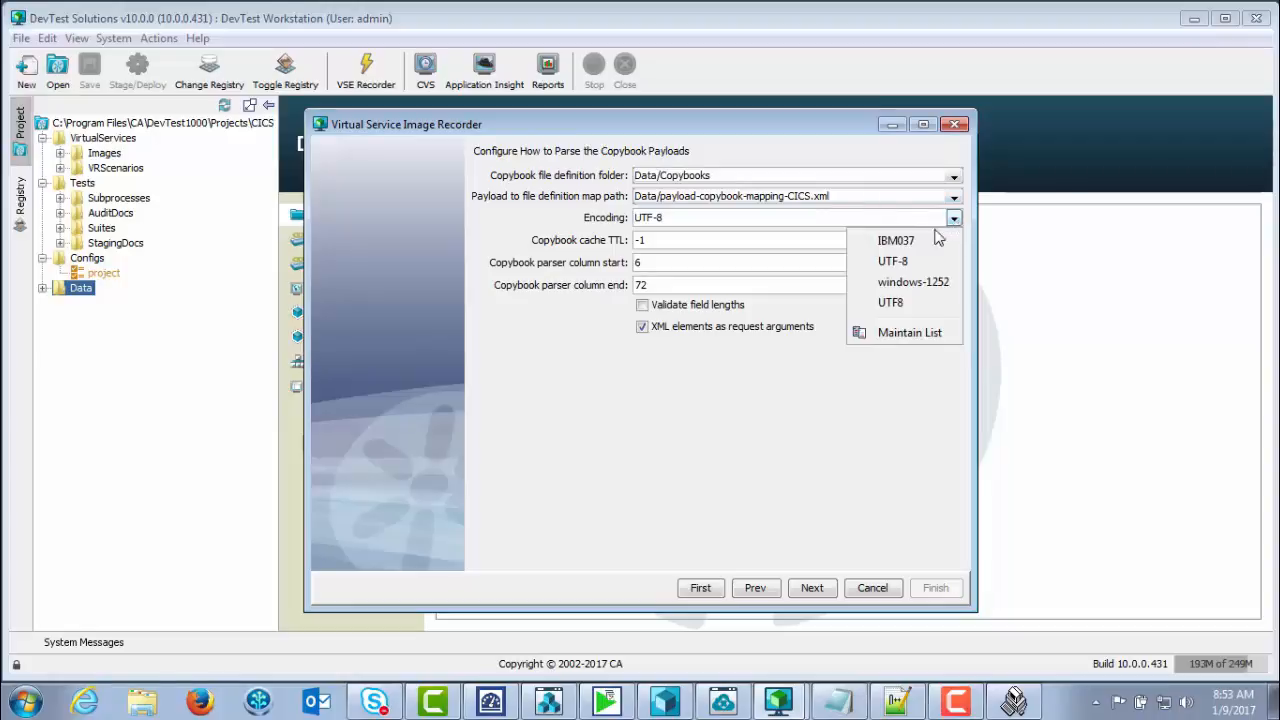
left_click(902, 241)
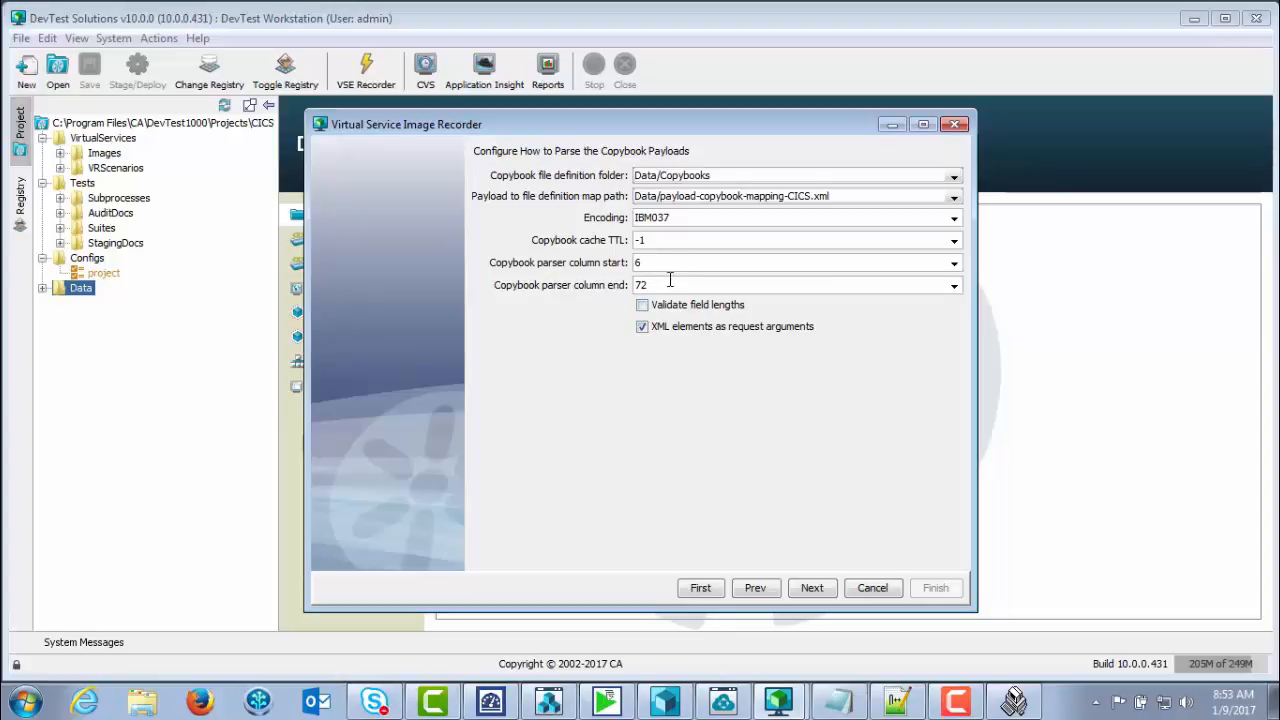
mouse_move(672, 278)
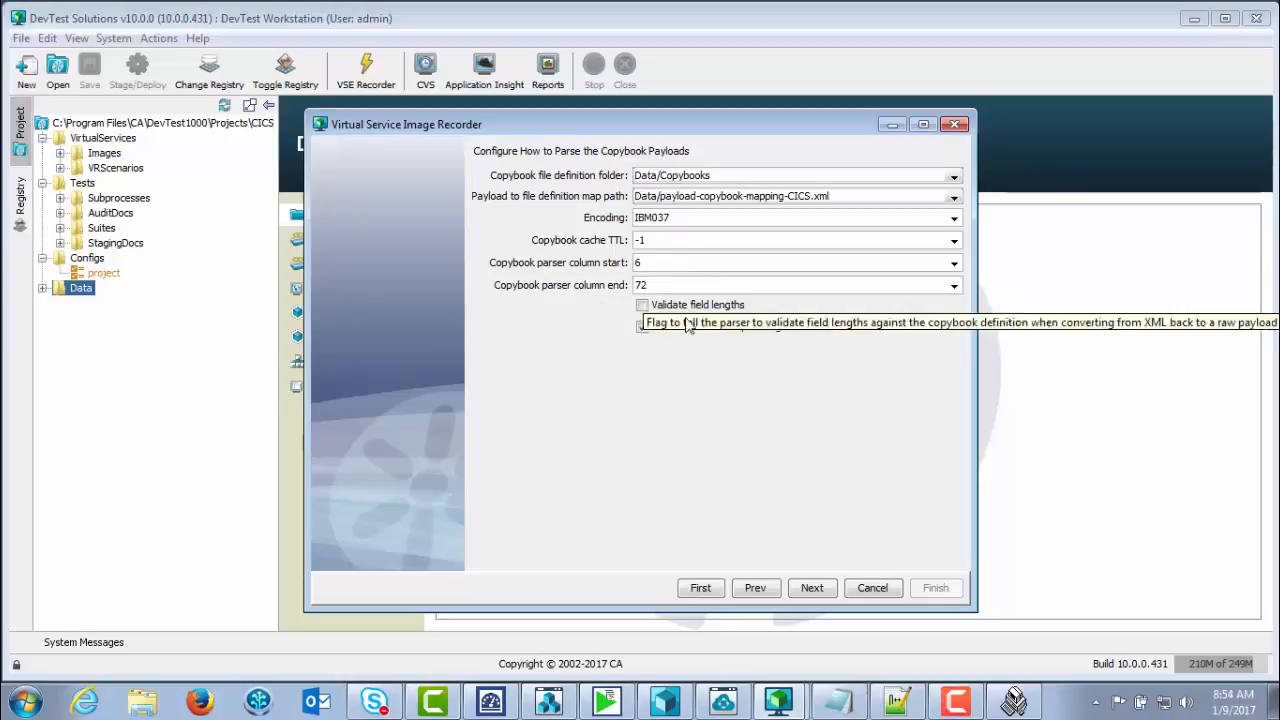
left_click(812, 590)
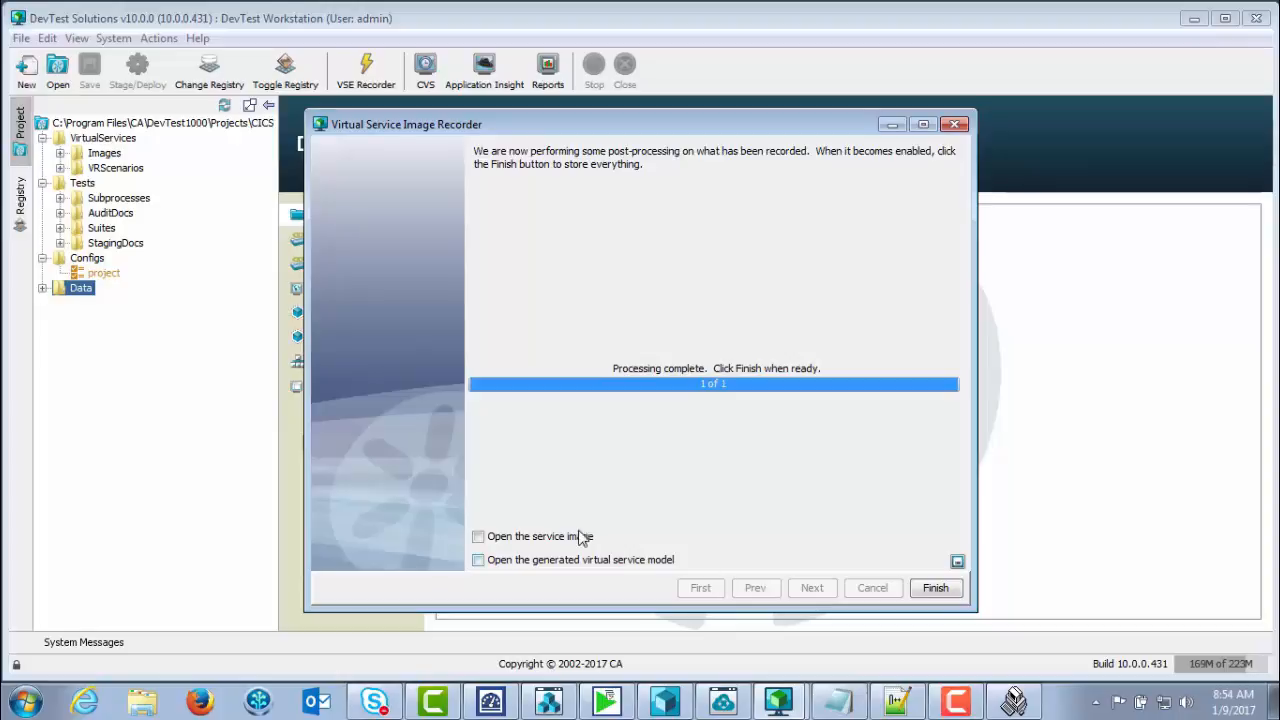
left_click(479, 537)
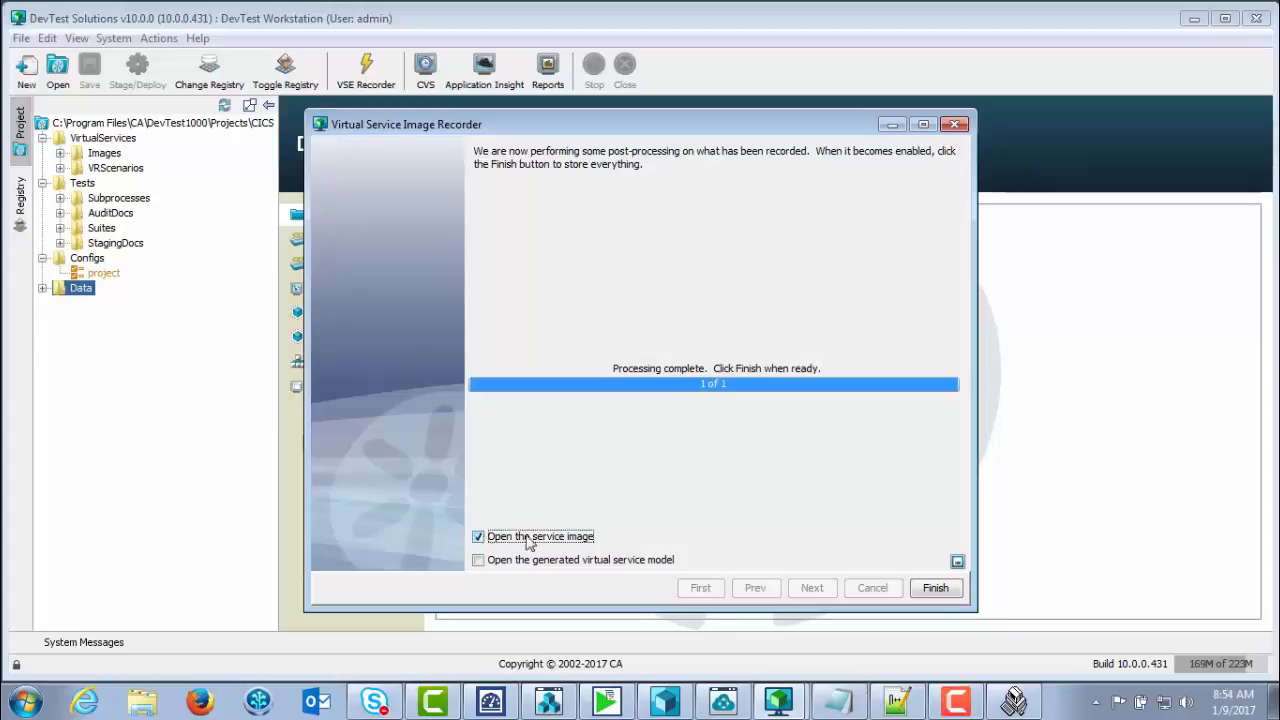
left_click(935, 590)
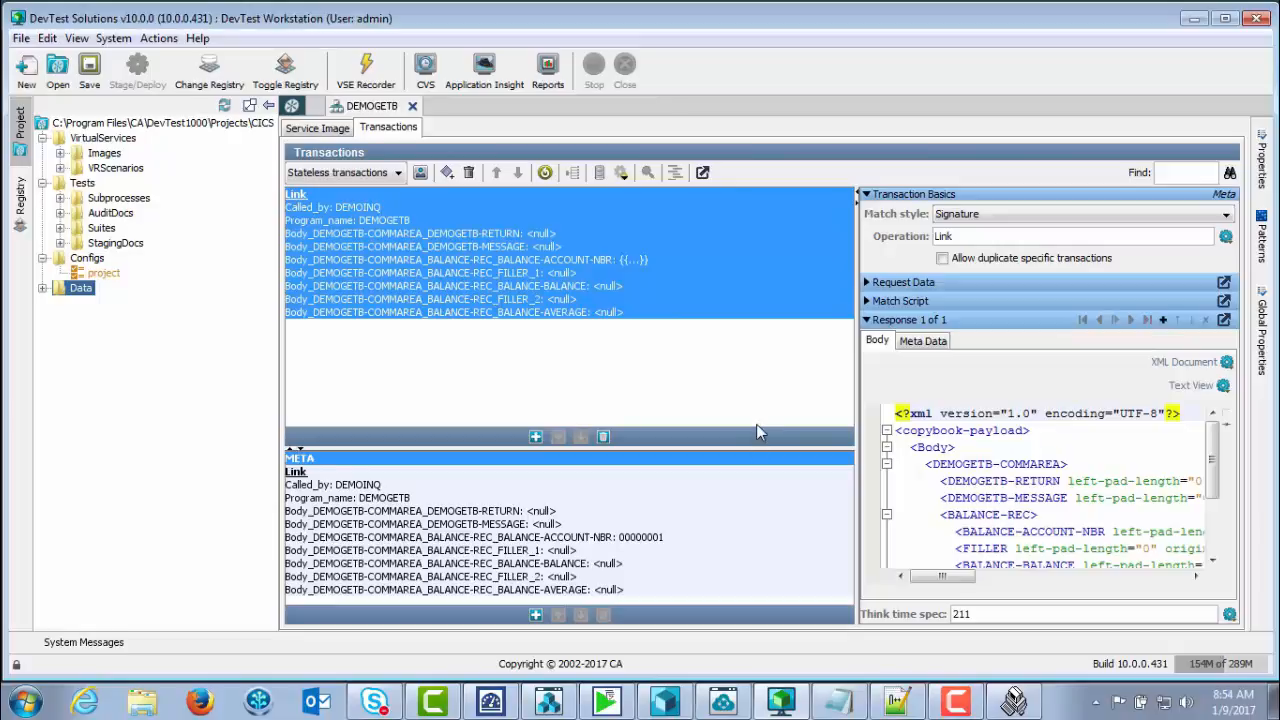
Examine the recorded Link transaction and its expanded response body, including the balance, average balance and account number fields
left_click_drag(497, 452, 516, 350)
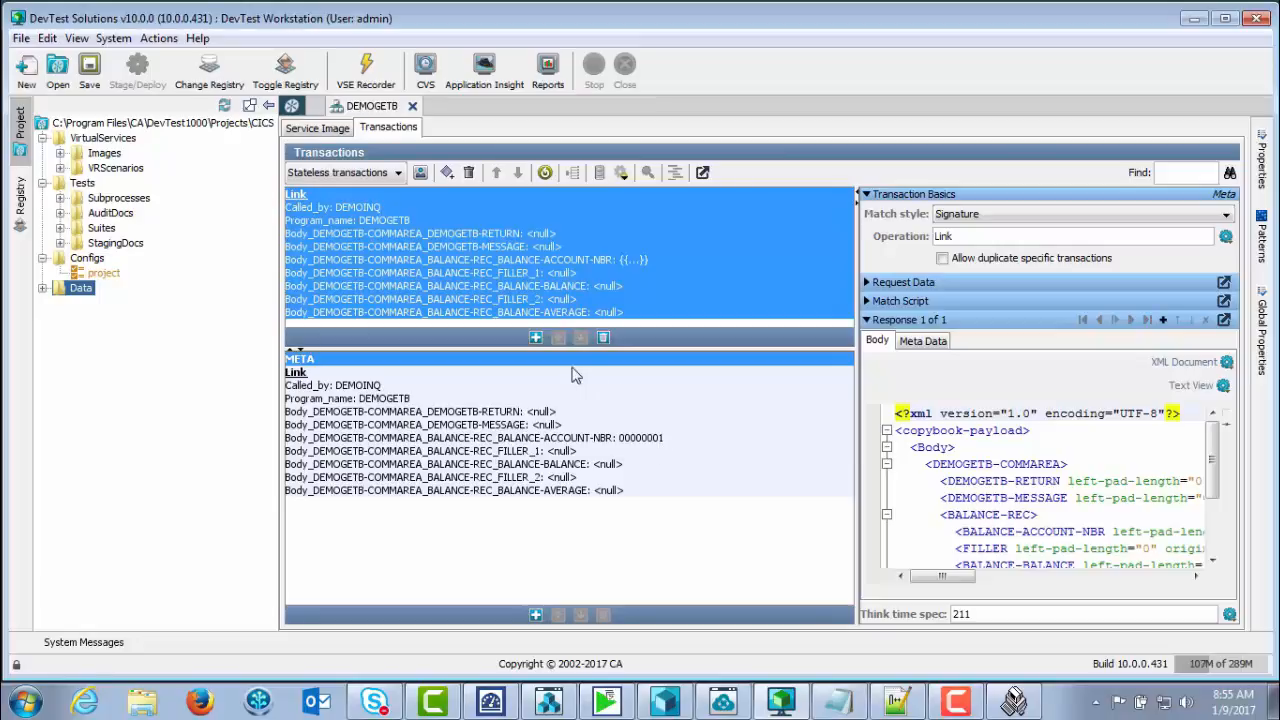
left_click(1224, 319)
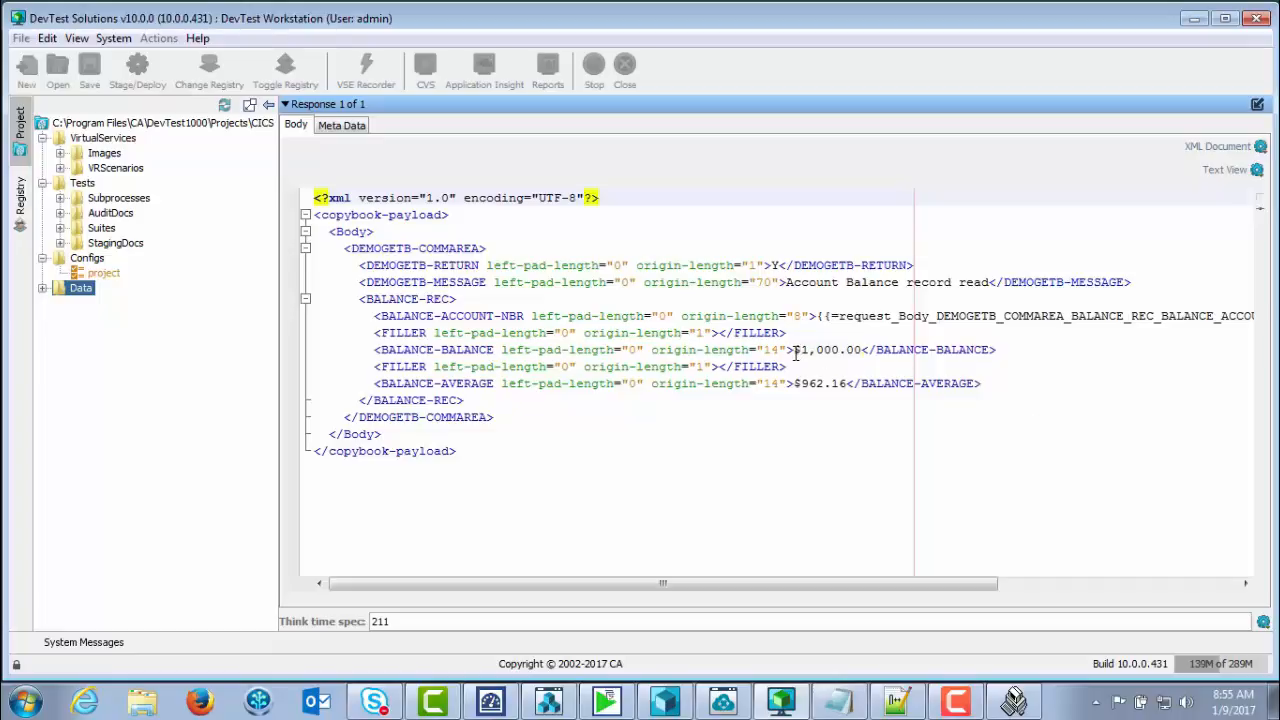
left_click_drag(794, 350, 864, 349)
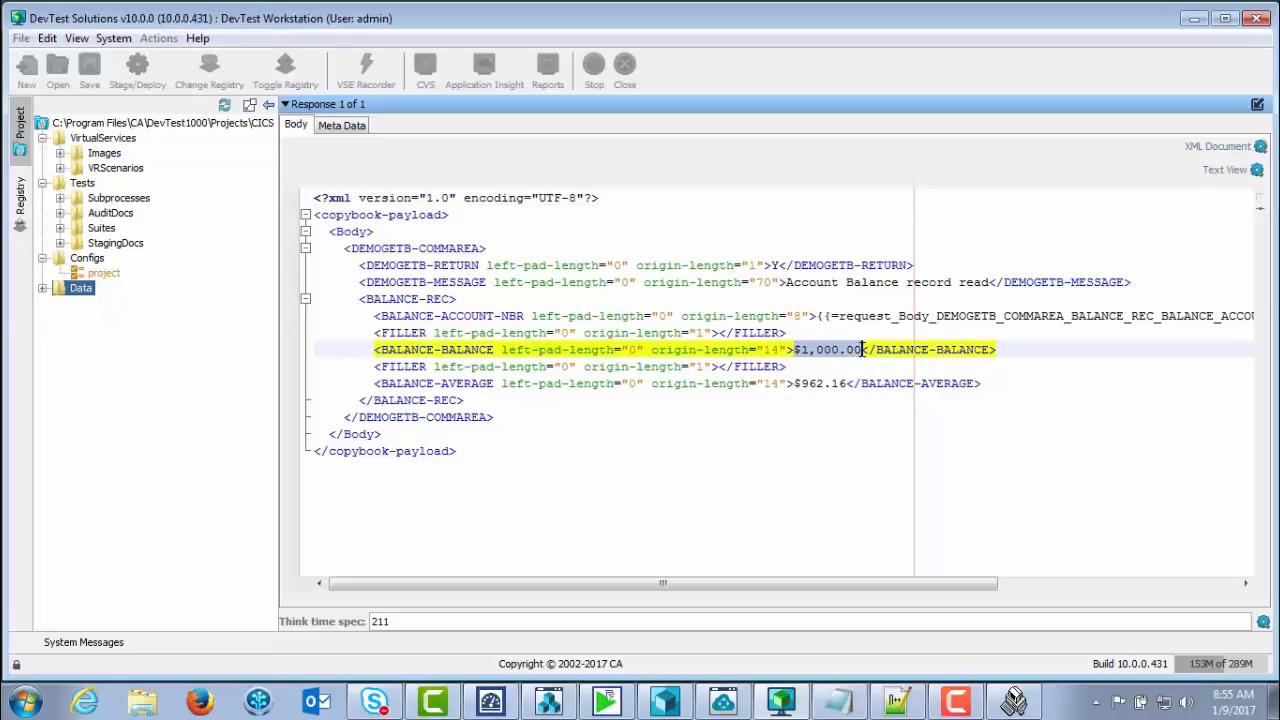
left_click(795, 385)
left_click_drag(806, 386, 848, 388)
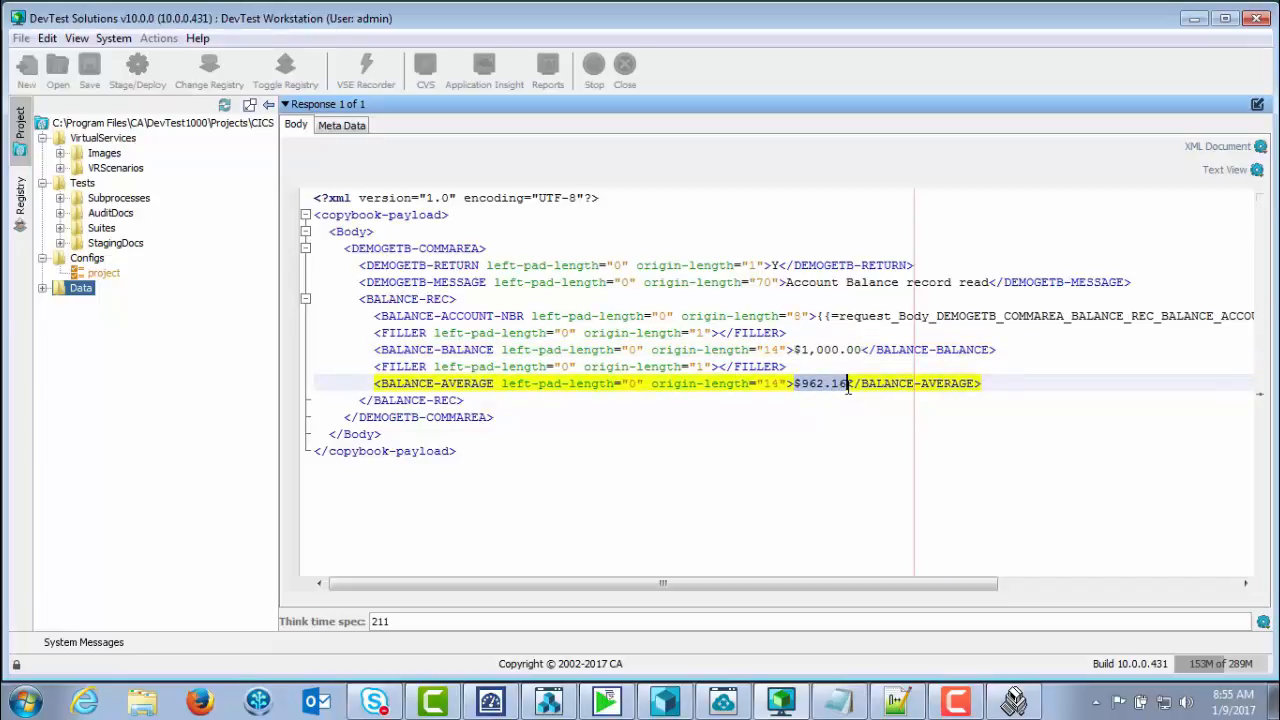
left_click(683, 316)
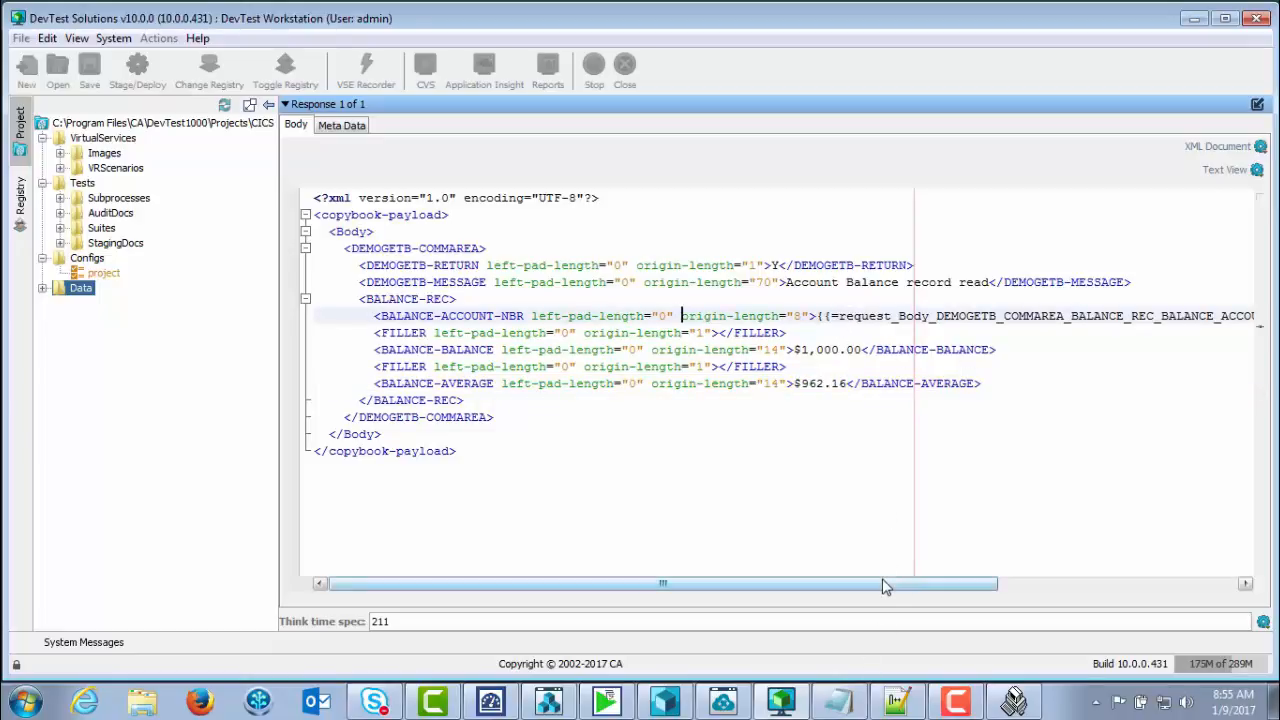
left_click_drag(884, 587, 1123, 626)
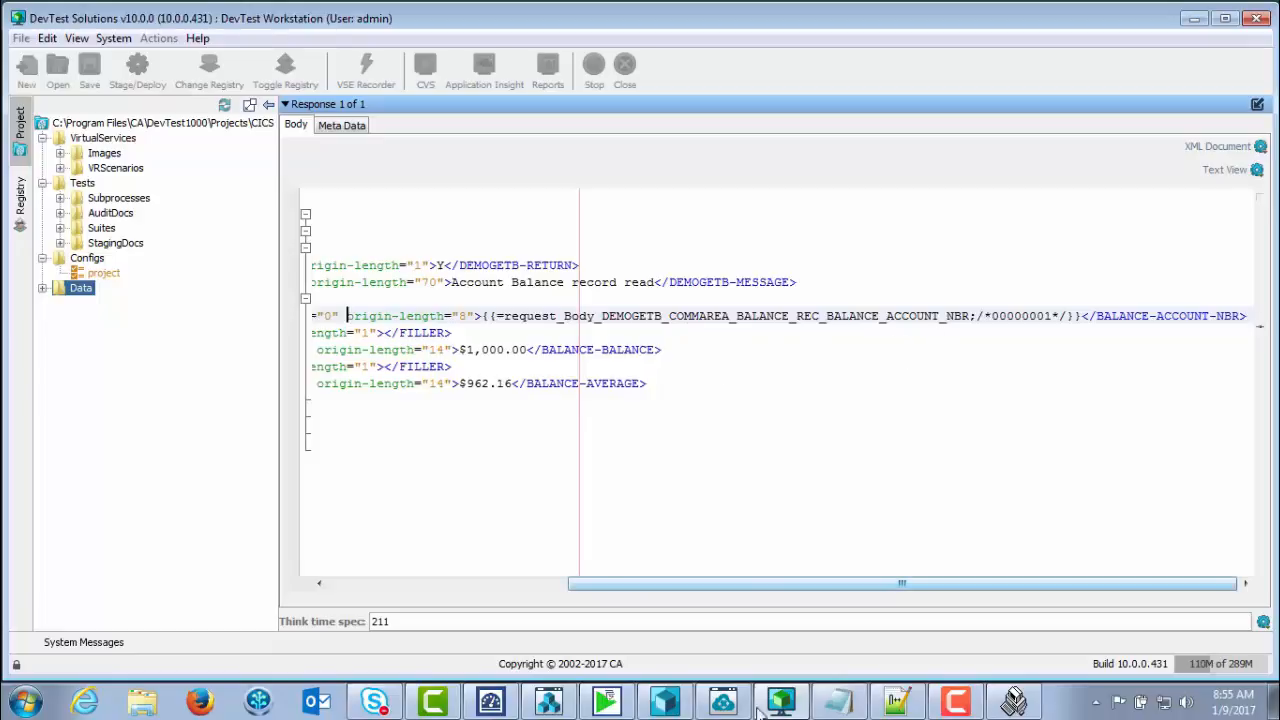
left_click_drag(792, 584, 509, 597)
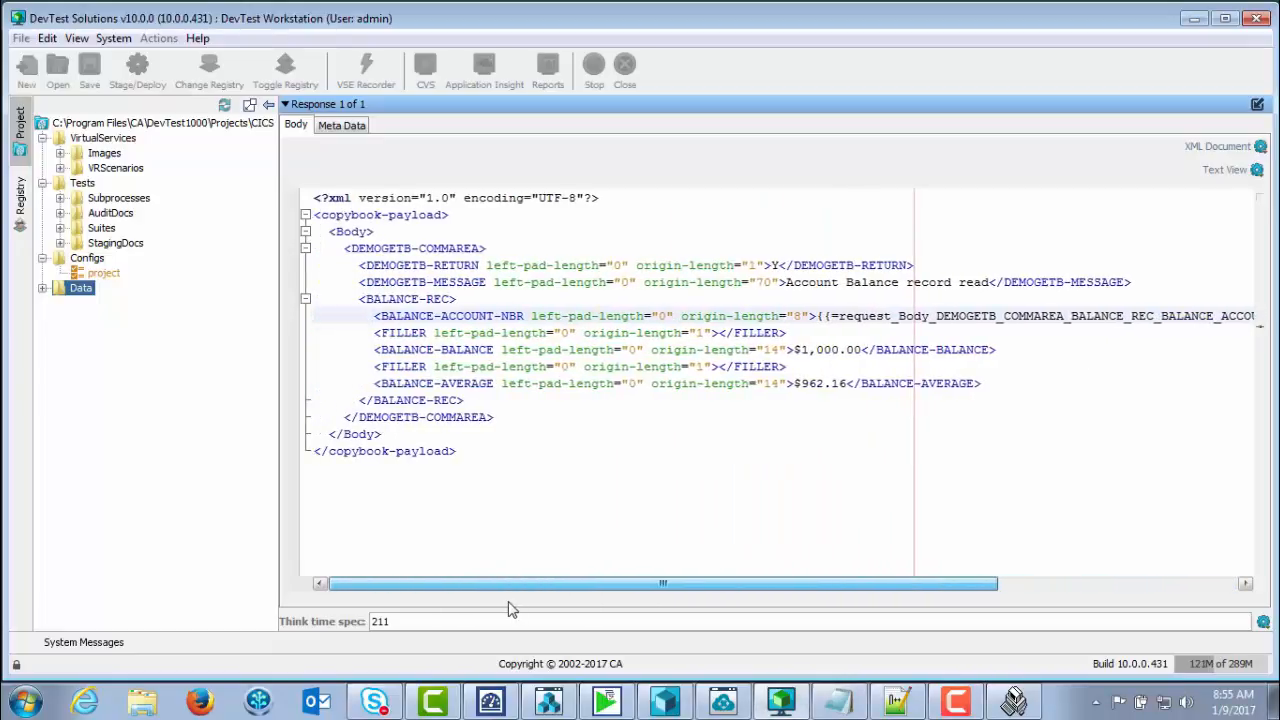